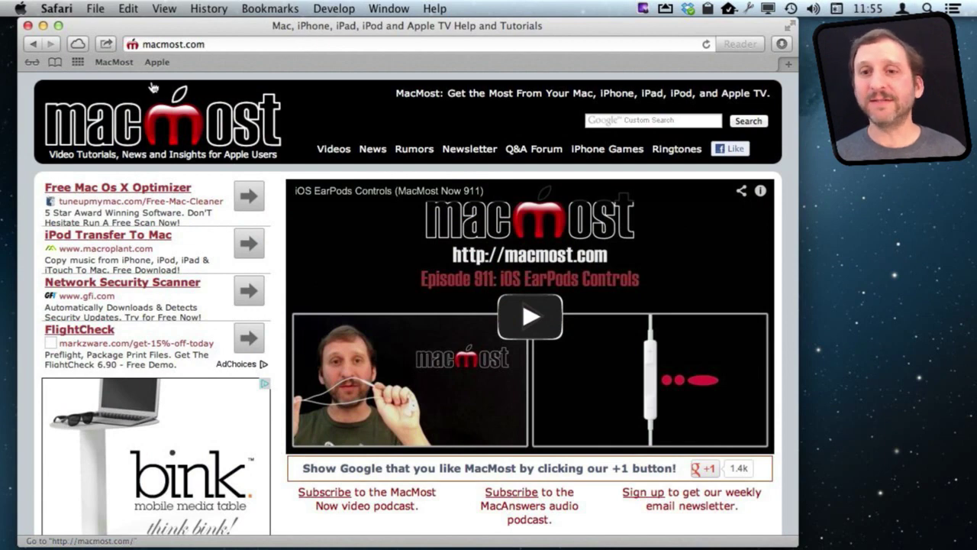
# In Safari's Tabs preferences, make new tabs and windows active, keeping pages opening Always in tabs.
pyautogui.click(56, 8)
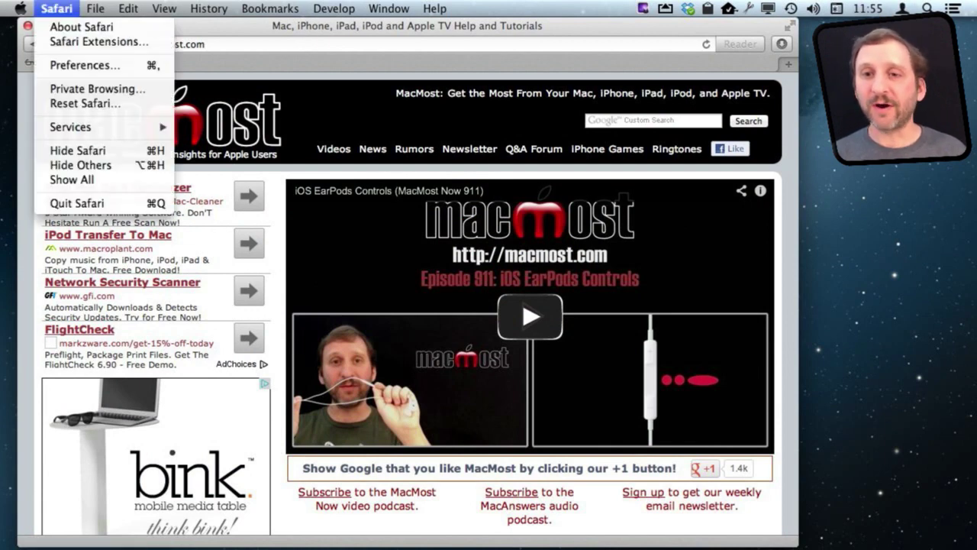
pyautogui.click(77, 64)
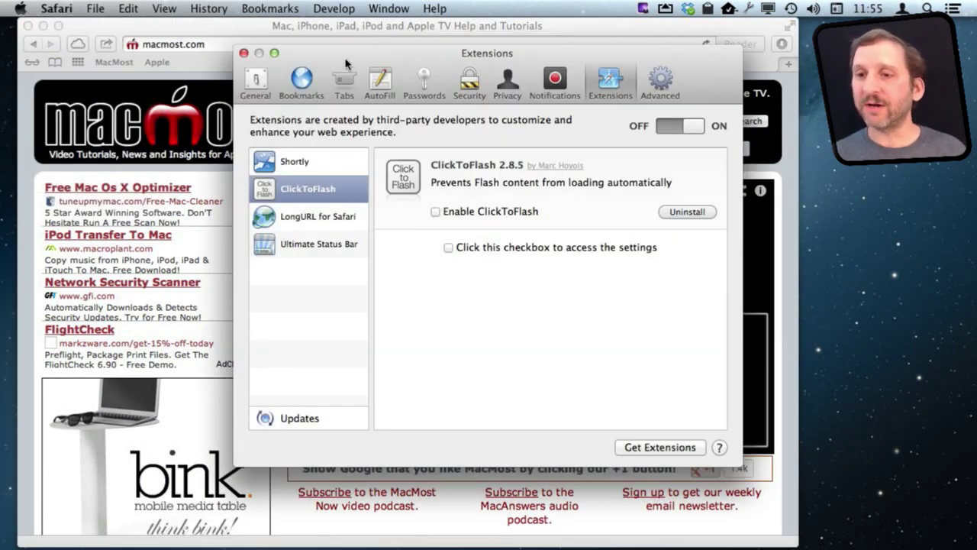
pyautogui.click(345, 83)
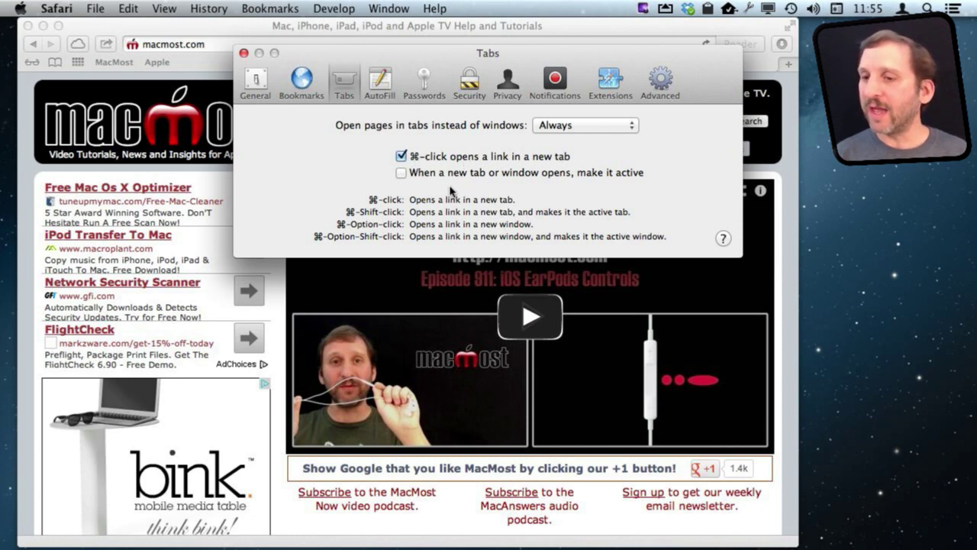
pyautogui.click(401, 174)
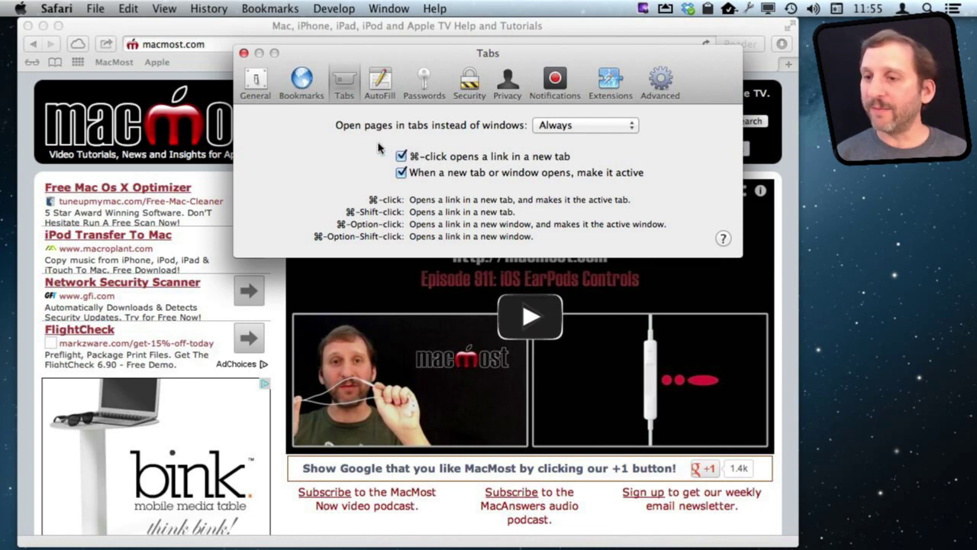
pyautogui.click(568, 125)
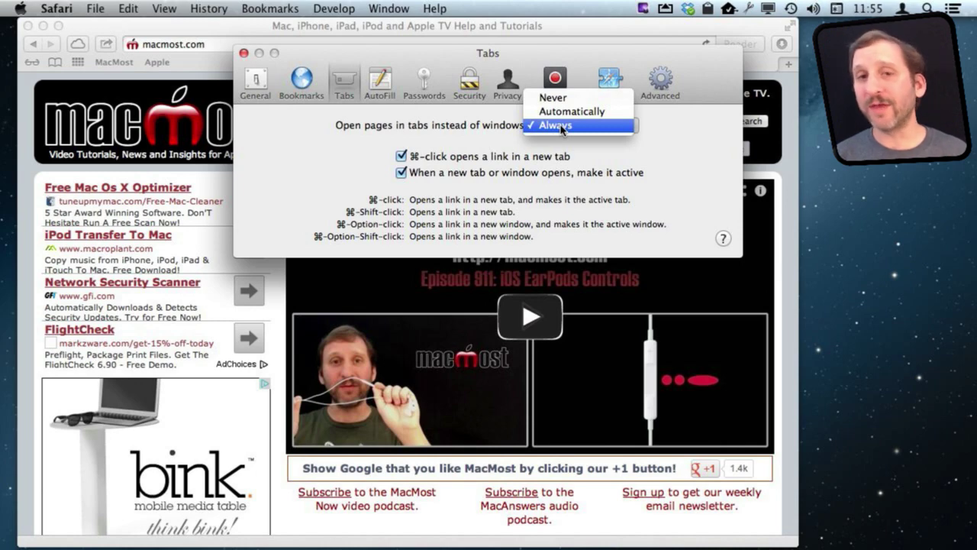
pyautogui.click(558, 126)
pyautogui.press('super+w')
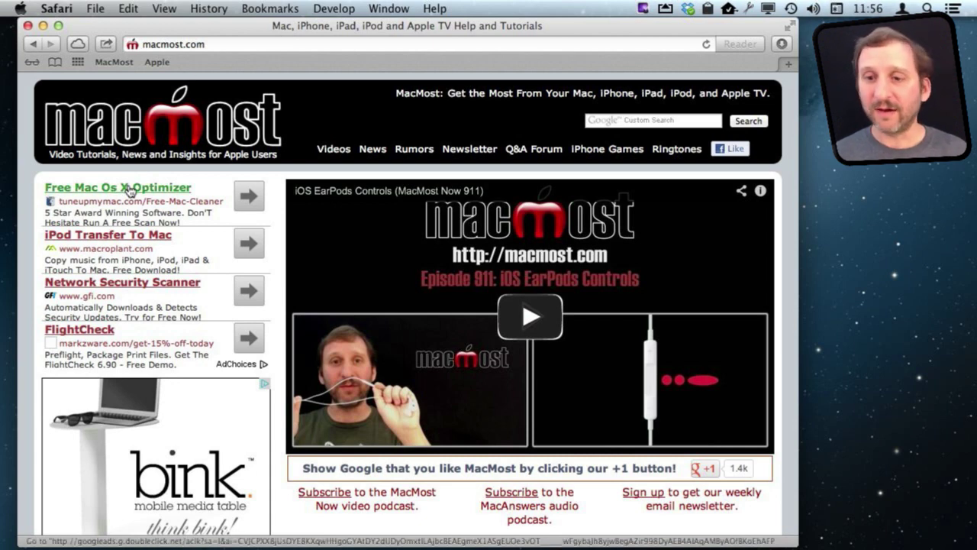
# Add two new blank tabs beside the MacMost tab.
pyautogui.click(789, 65)
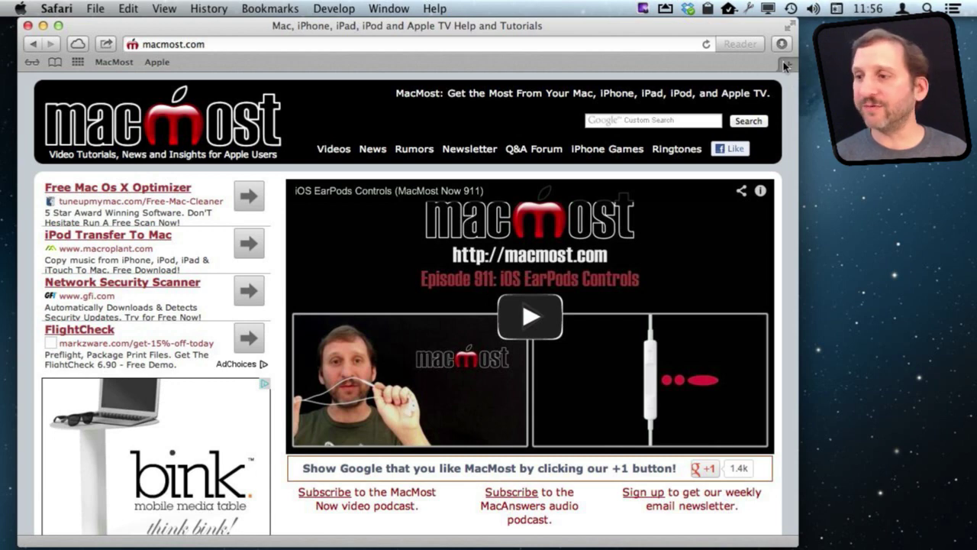
pyautogui.click(784, 66)
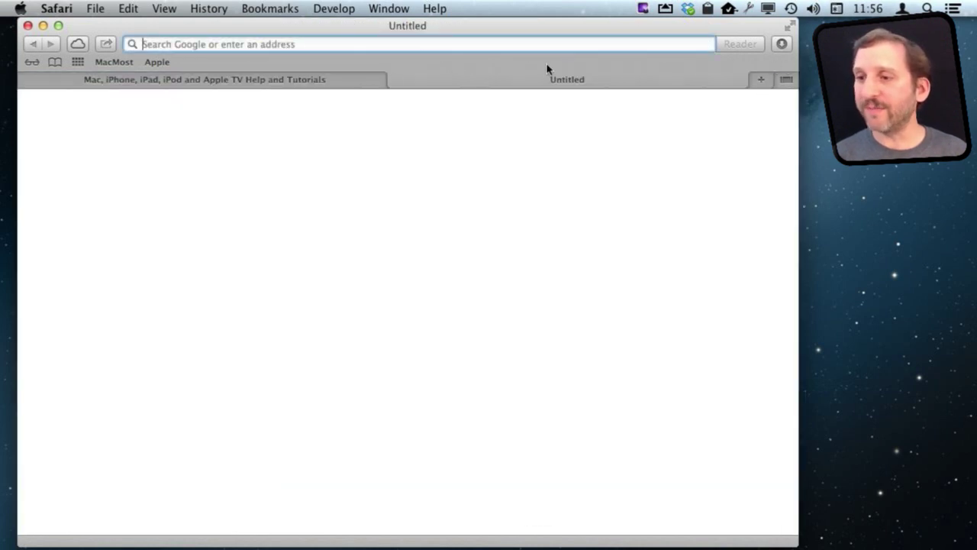
pyautogui.click(767, 84)
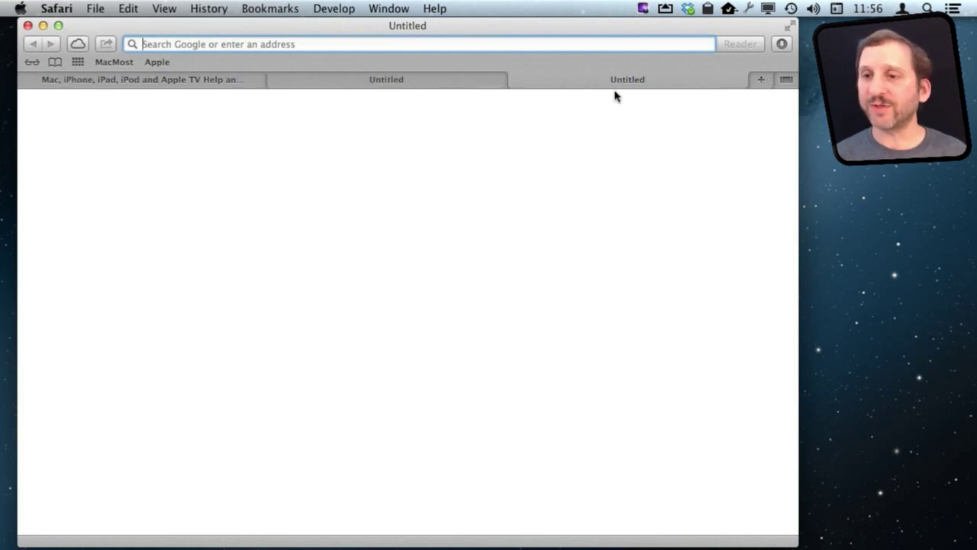
# Load apple.com in the middle tab by typing 'ap', then switch between the MacMost and Apple tabs.
pyautogui.click(392, 89)
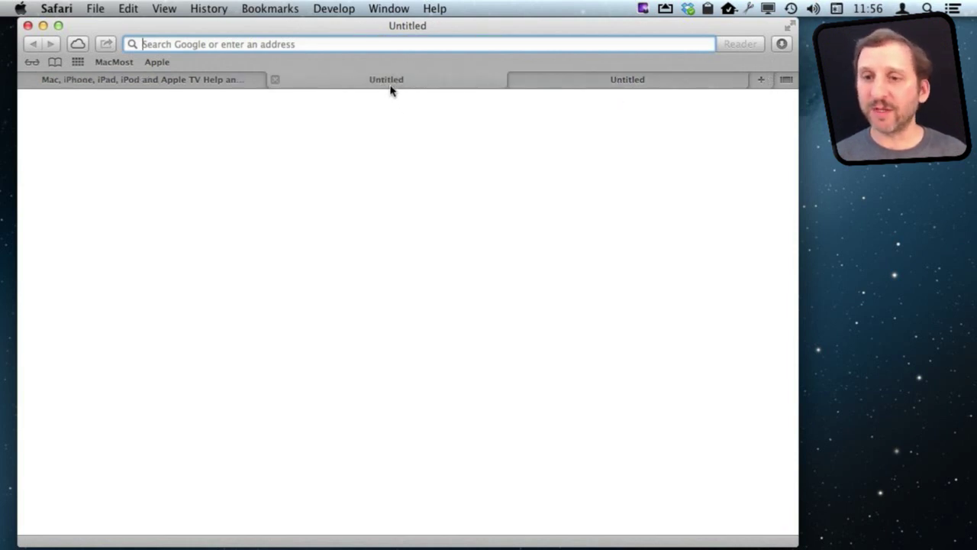
pyautogui.click(216, 86)
pyautogui.click(335, 78)
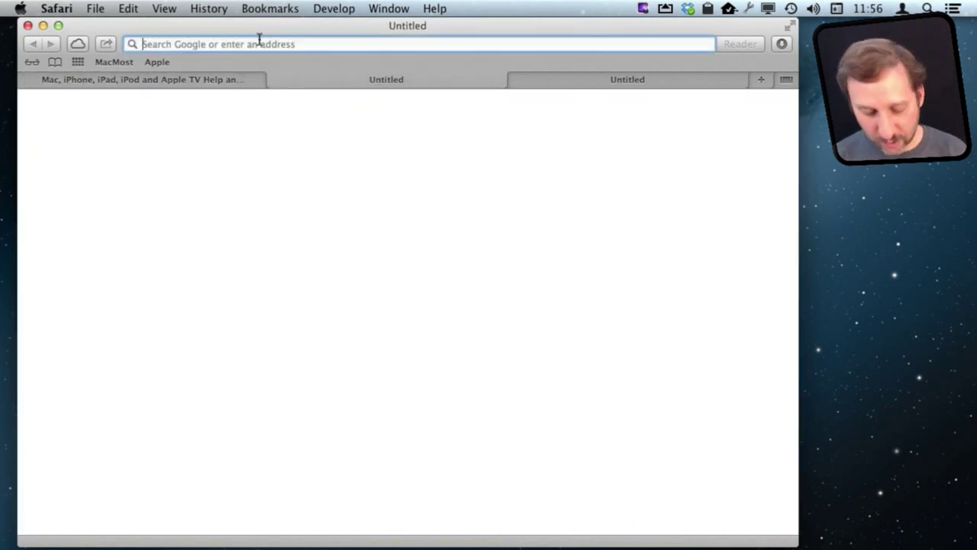
pyautogui.write('apple.com')
pyautogui.press('Return')
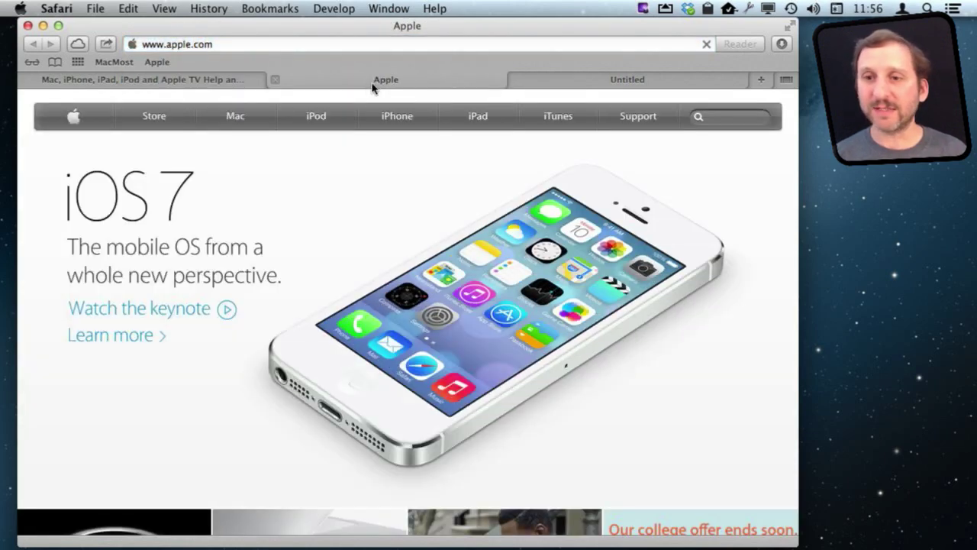
pyautogui.click(213, 86)
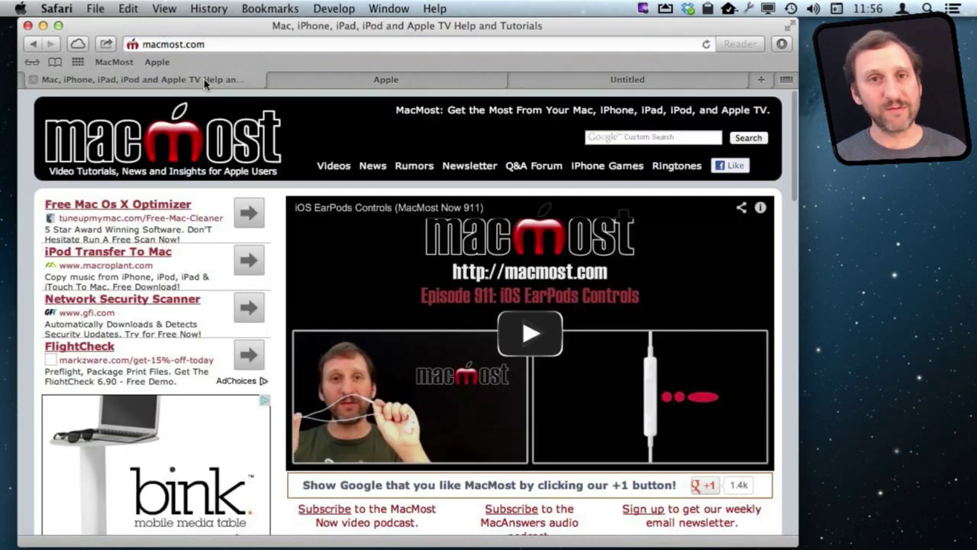
pyautogui.click(336, 81)
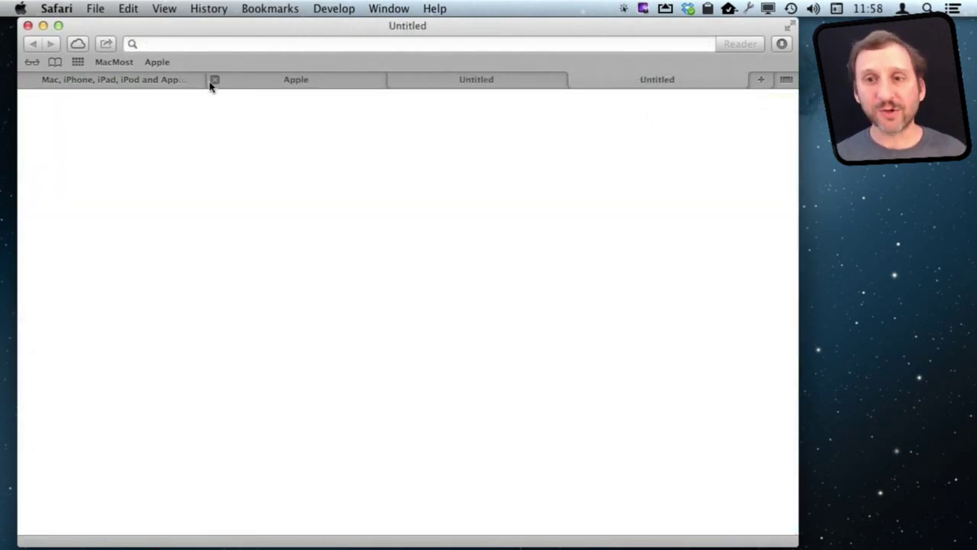
pyautogui.click(97, 9)
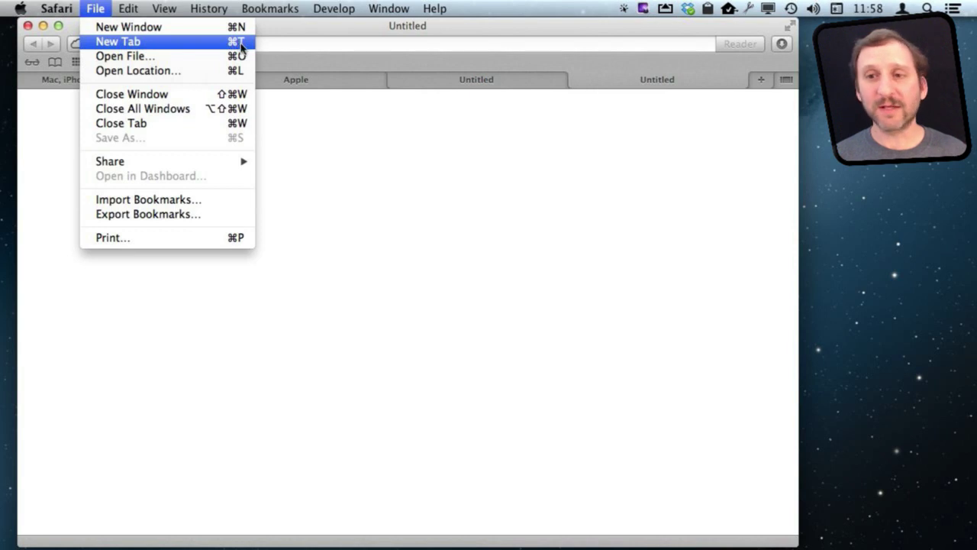
pyautogui.click(369, 173)
pyautogui.press('super+t')
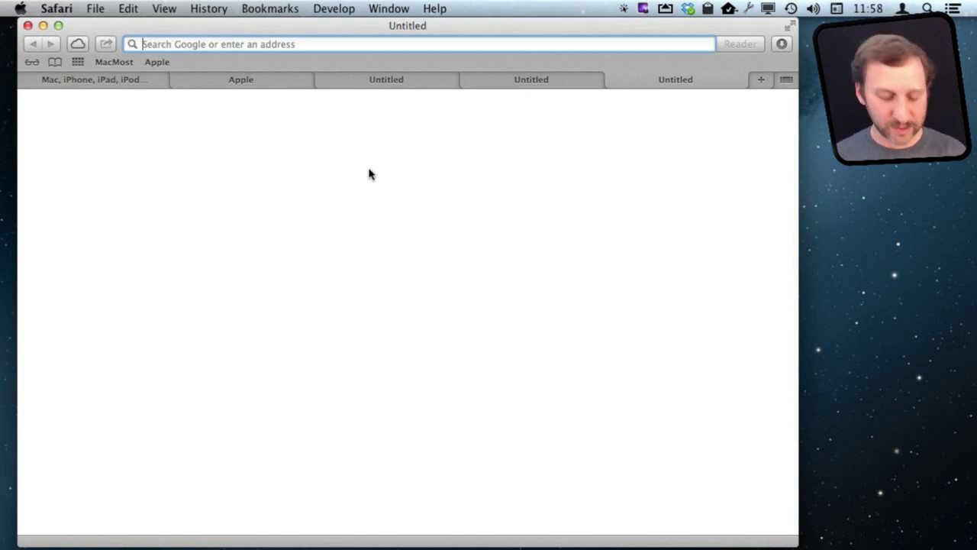
pyautogui.press('super+w')
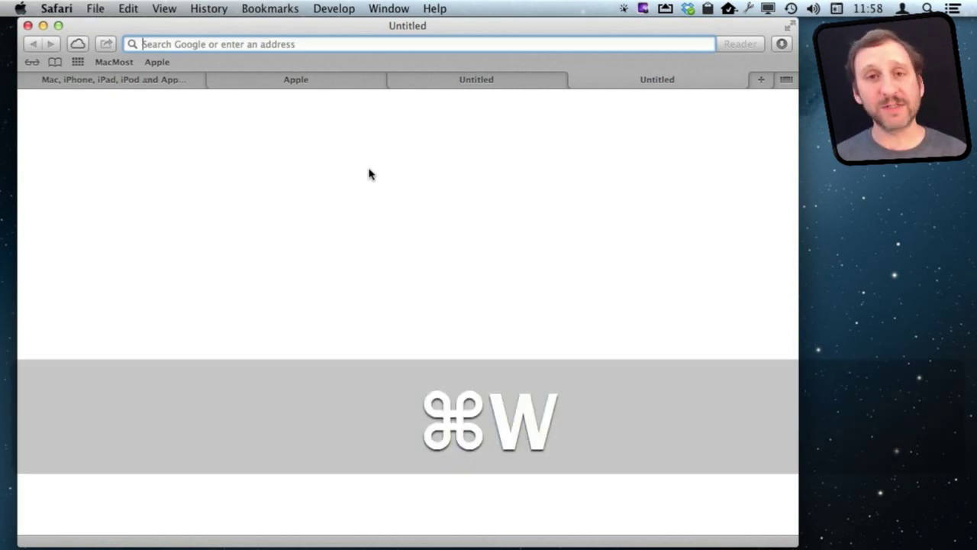
pyautogui.press('super+w')
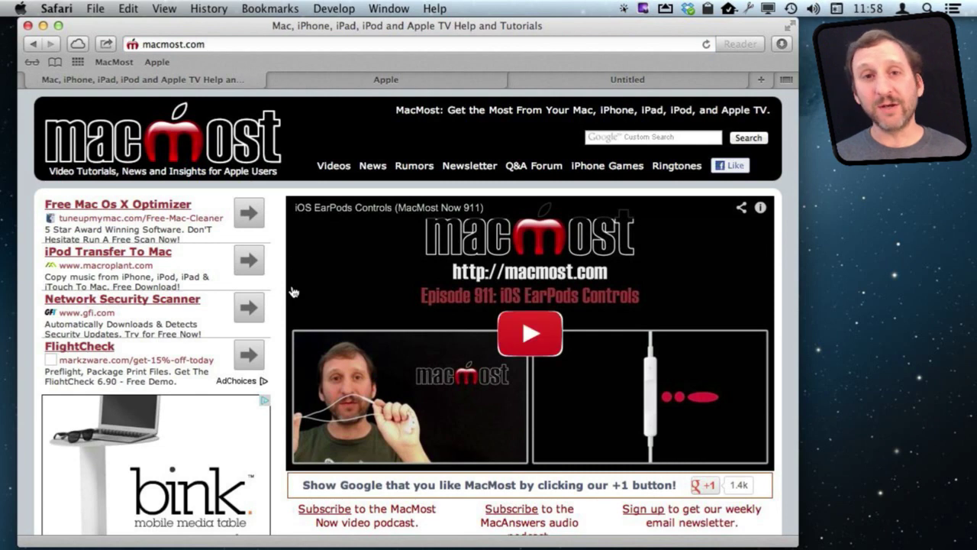
# Command-click the 'A New iPad For School' link on the MacMost page to open it in a new active tab.
pyautogui.scroll(-5, 293, 293)
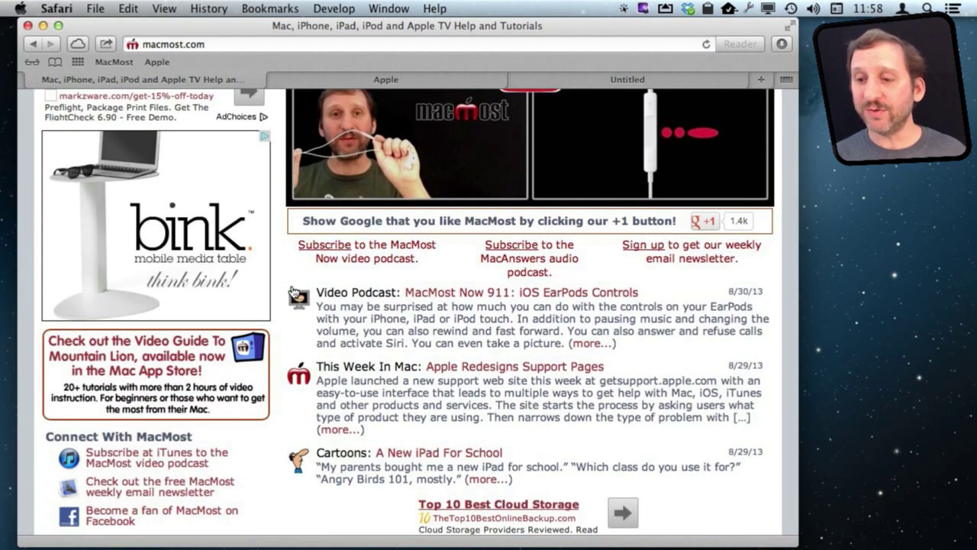
pyautogui.scroll(-1, 294, 292)
pyautogui.scroll(-3, 294, 292)
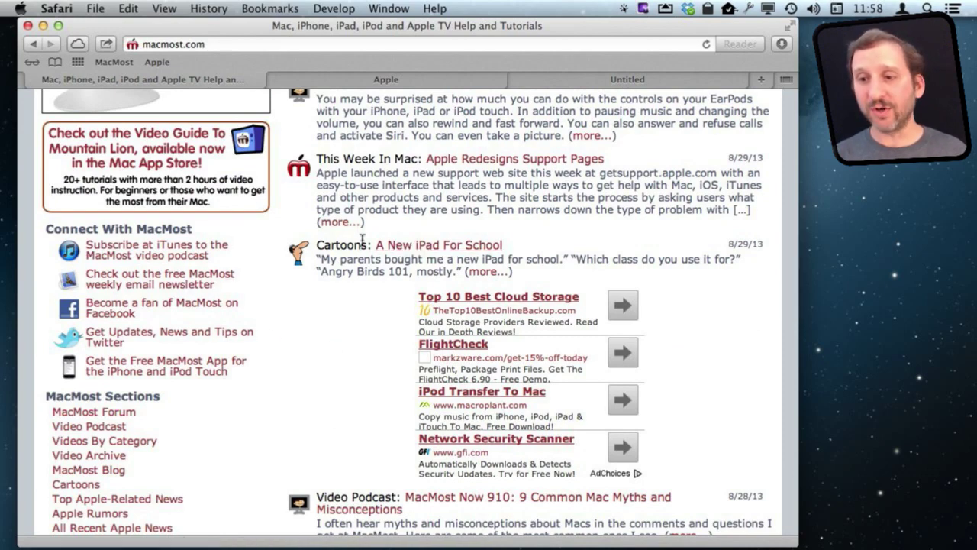
pyautogui.keyDown('super'); pyautogui.click(412, 251); pyautogui.keyUp('super')
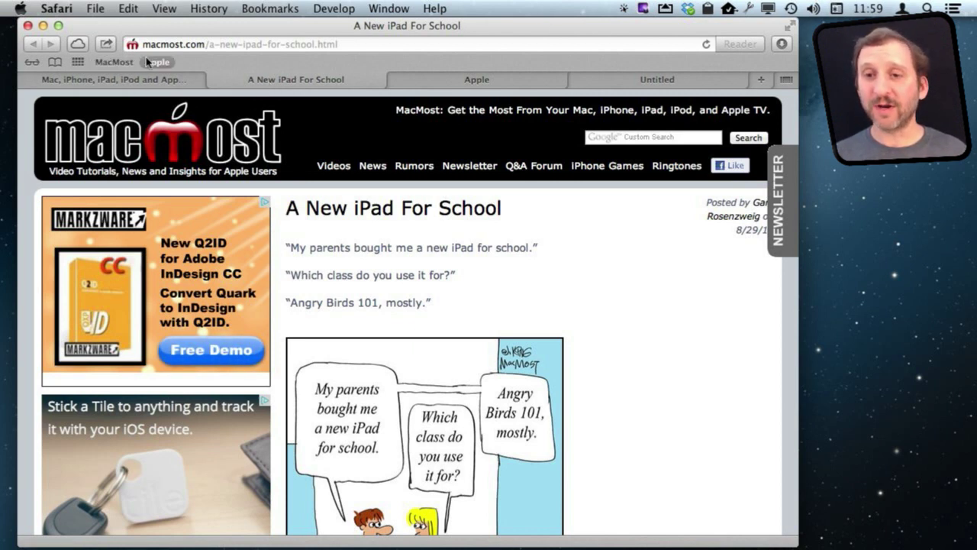
pyautogui.moveTo(149, 63); pyautogui.dragTo(140, 65)
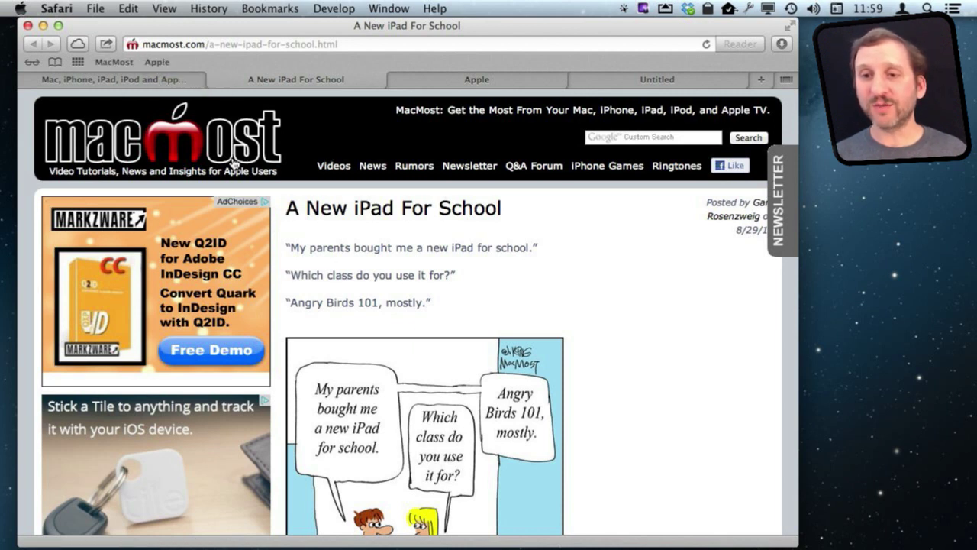
pyautogui.keyDown('super'); pyautogui.click(163, 63); pyautogui.keyUp('super')
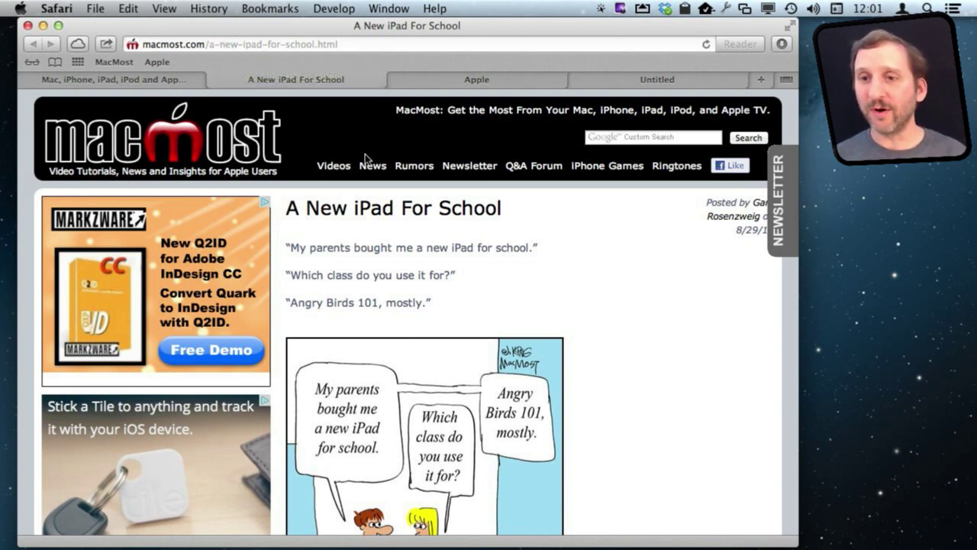
# Open justsolitaire.com in a new tab from the address bar with 'just', then return to the MacMost tab.
pyautogui.click(227, 44)
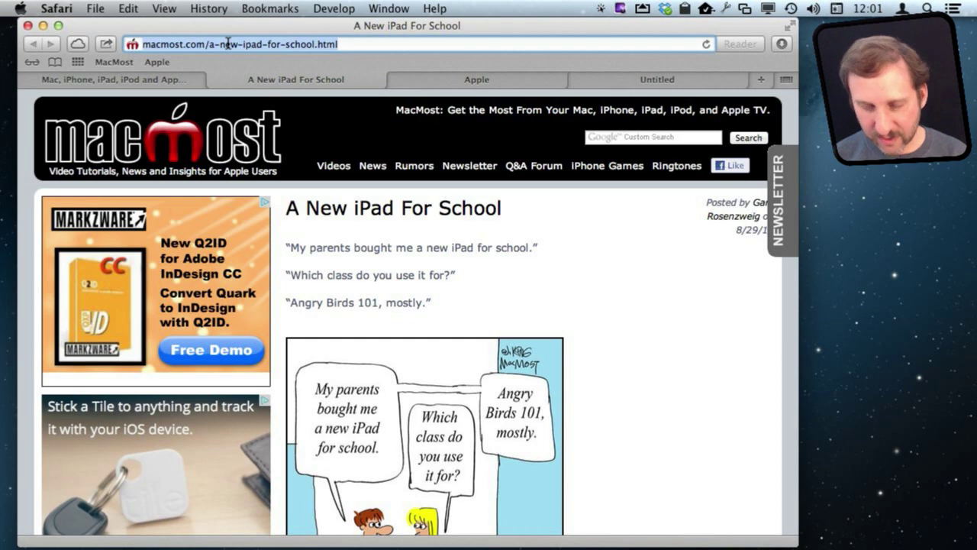
pyautogui.write('justsolitaire.com')
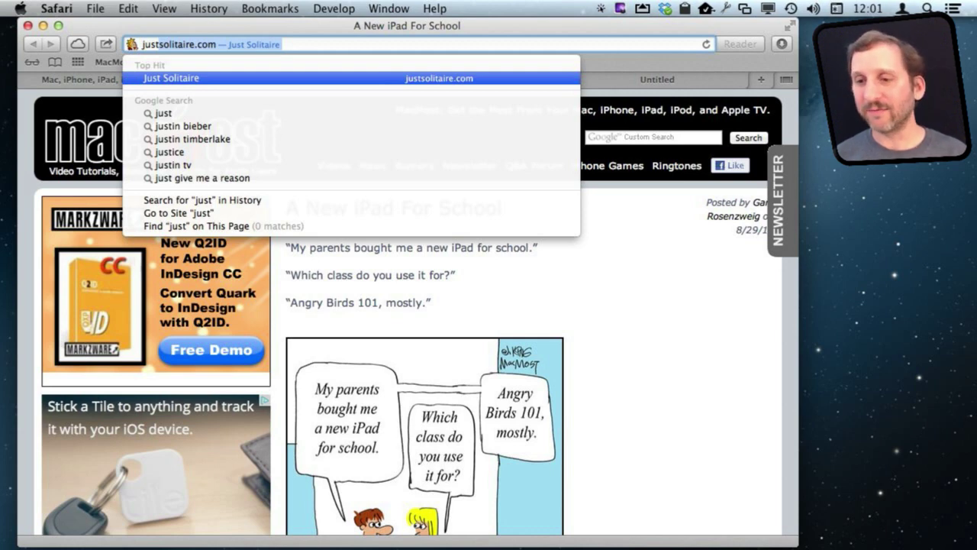
pyautogui.press('super+Return')
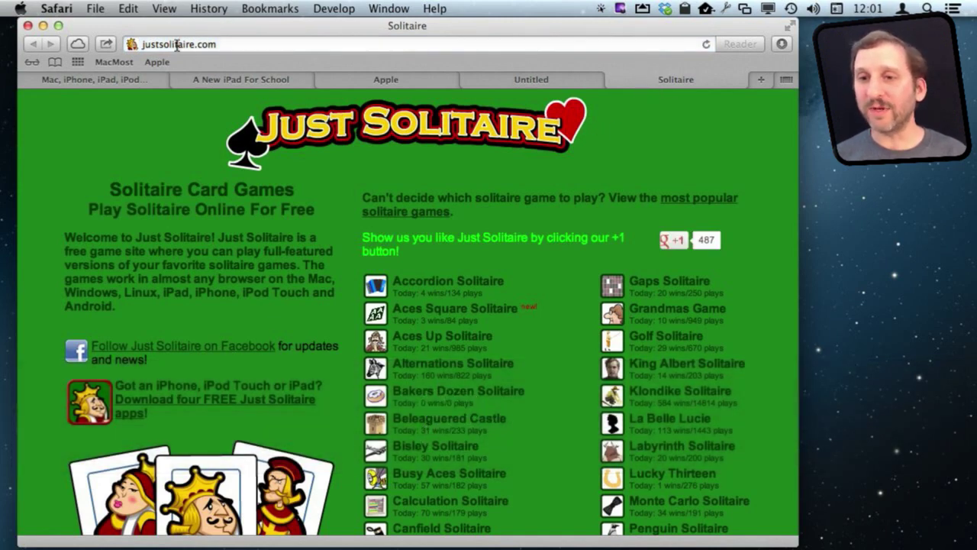
pyautogui.click(225, 82)
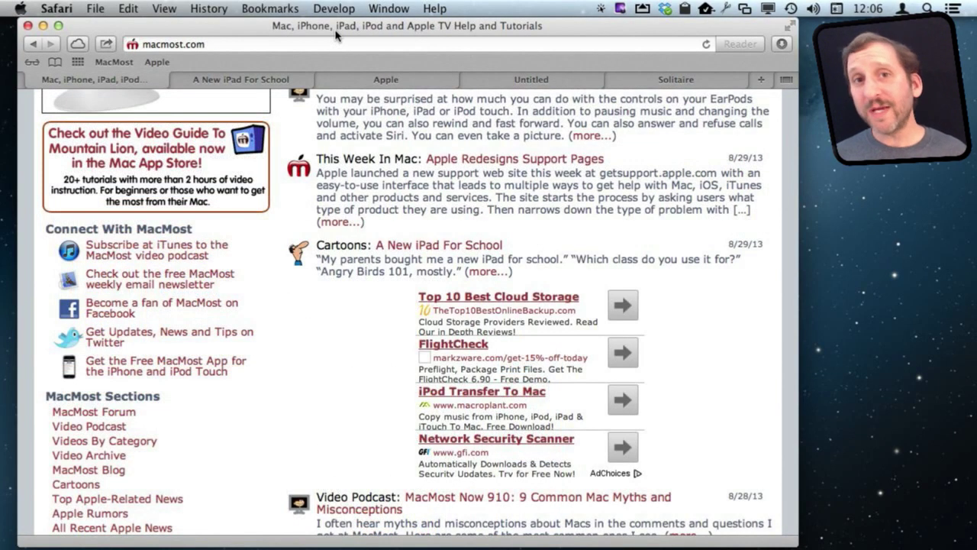
# Switch to the iPad article and Apple tabs, then use Window > Select Next Tab.
pyautogui.click(237, 80)
pyautogui.click(322, 88)
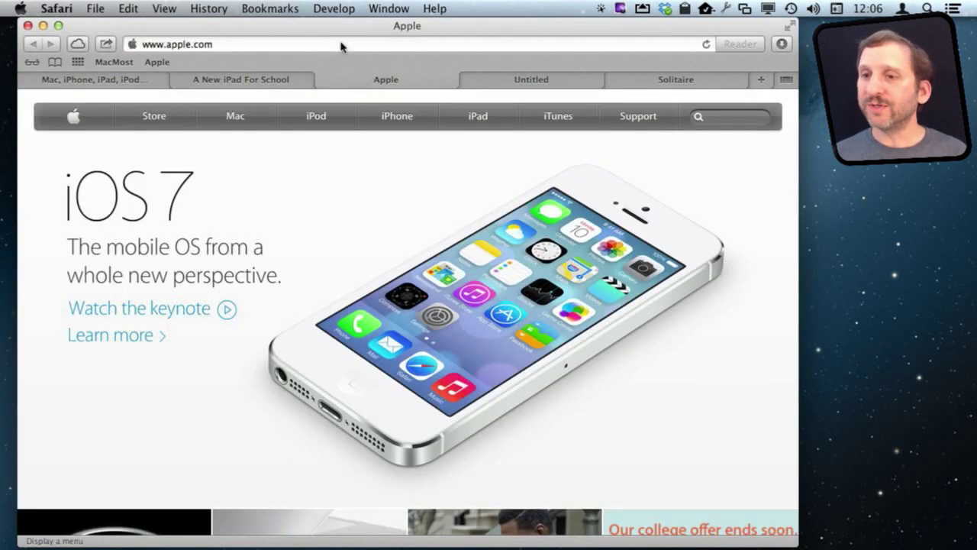
pyautogui.click(389, 9)
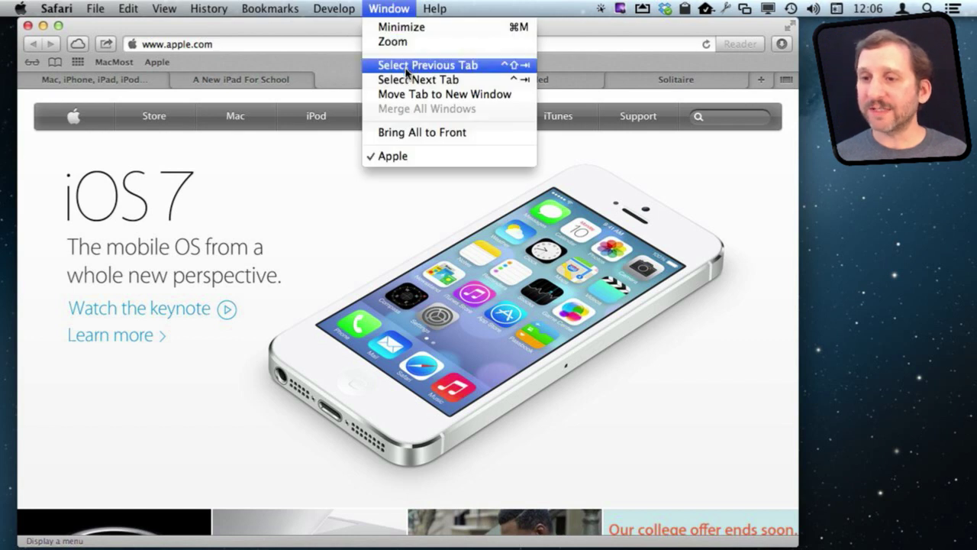
pyautogui.click(516, 84)
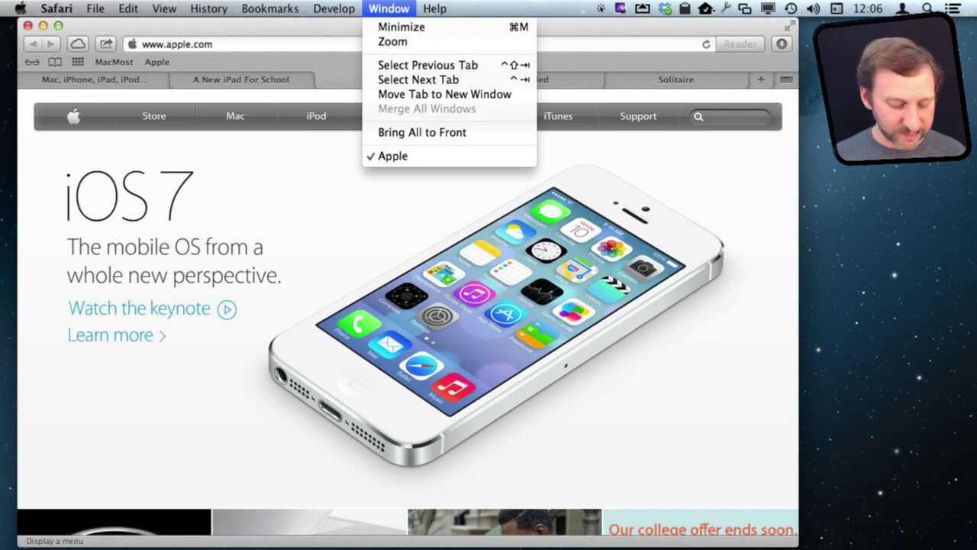
# Cycle tabs with Ctrl+Tab, Ctrl+Shift+Tab and Cmd+Shift+]/[, ending on Untitled, then show the tab overview.
pyautogui.hotkey('ctrl', 'Tab')
pyautogui.hotkey('ctrl', 'Tab')
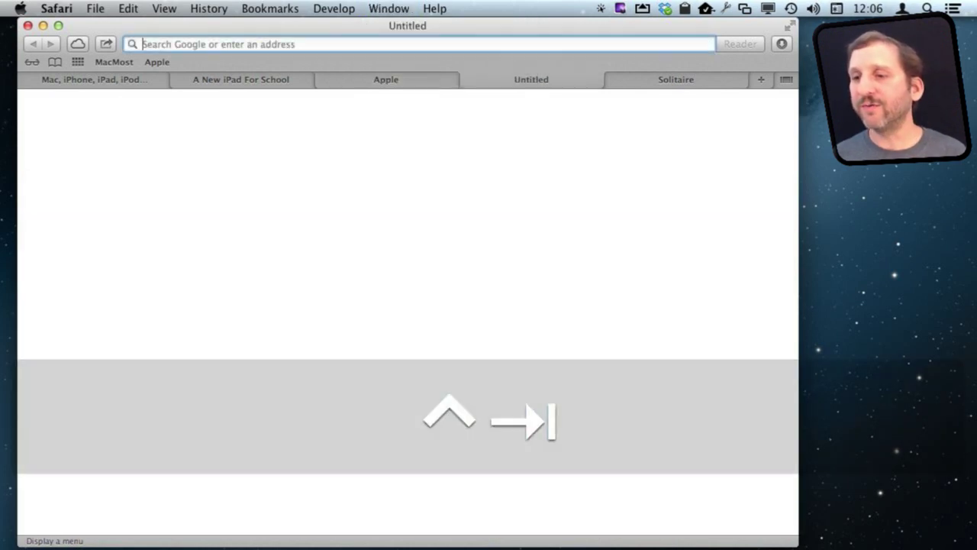
pyautogui.hotkey('ctrl', 'Tab')
pyautogui.hotkey('ctrl', 'Tab')
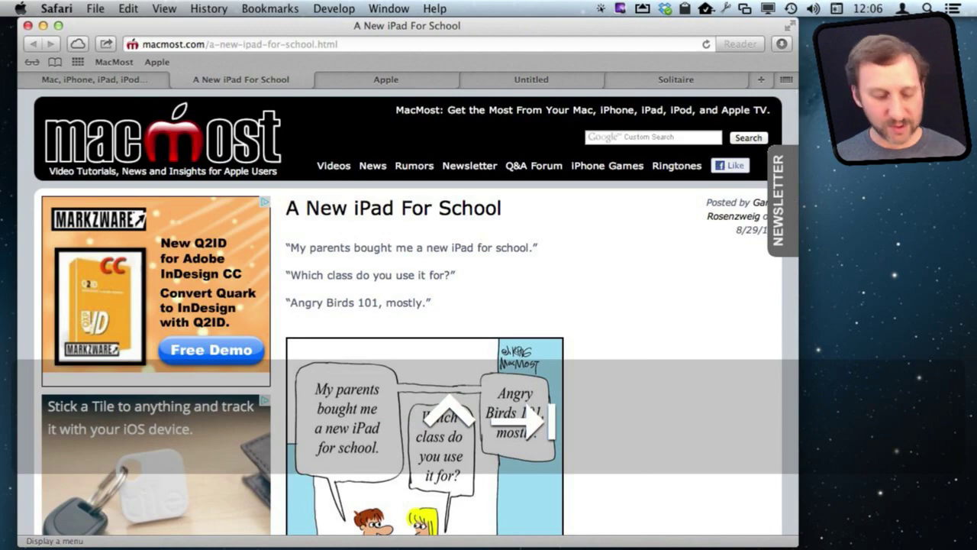
pyautogui.hotkey('ctrl', 'shift', 'Tab')
pyautogui.hotkey('ctrl', 'shift', 'Tab')
pyautogui.hotkey('ctrl', 'shift', 'Tab')
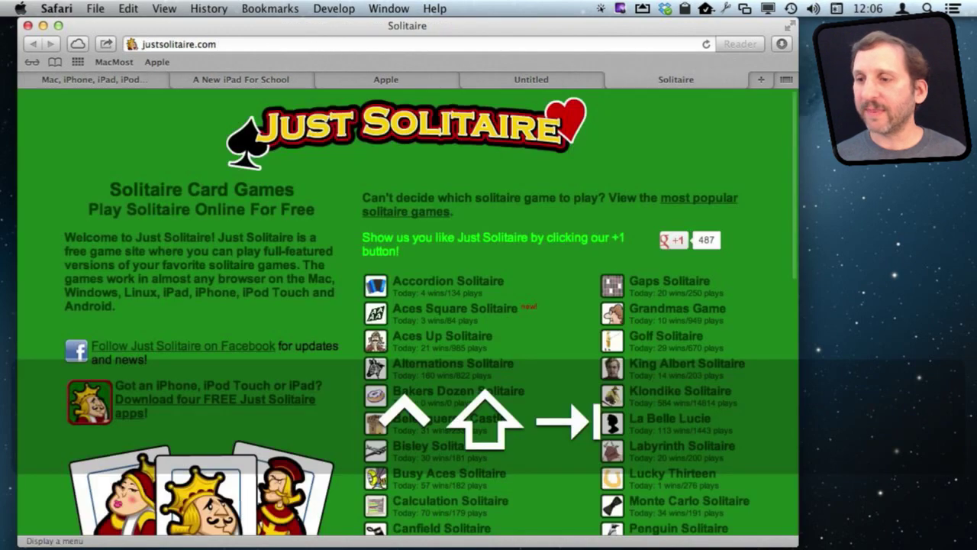
pyautogui.hotkey('ctrl', 'shift', 'Tab')
pyautogui.hotkey('ctrl', 'shift', 'Tab')
pyautogui.hotkey('ctrl', 'shift', 'Tab')
pyautogui.hotkey('ctrl', 'shift', 'Tab')
pyautogui.hotkey('ctrl', 'shift', 'Tab')
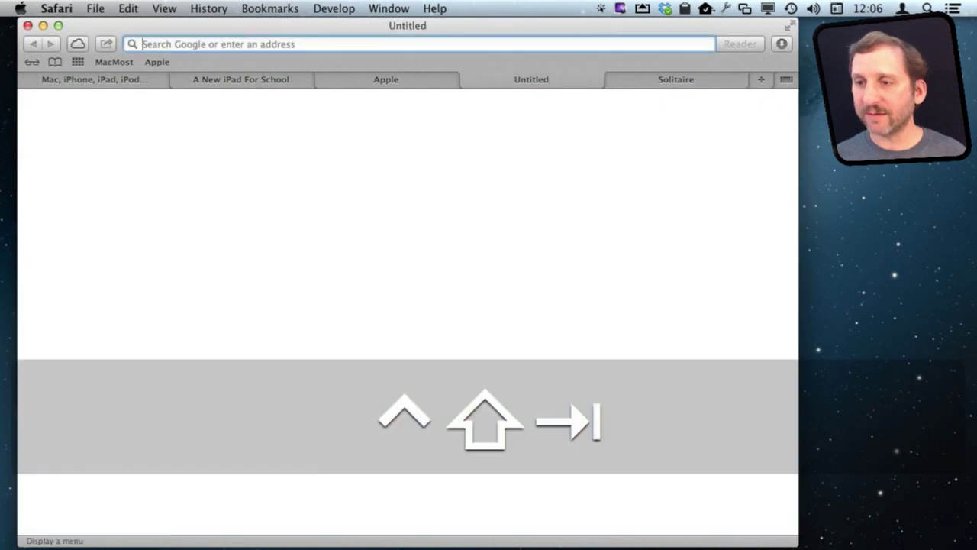
pyautogui.hotkey('ctrl', 'Tab')
pyautogui.hotkey('ctrl', 'Tab')
pyautogui.hotkey('ctrl', 'Tab')
pyautogui.hotkey('ctrl', 'Tab')
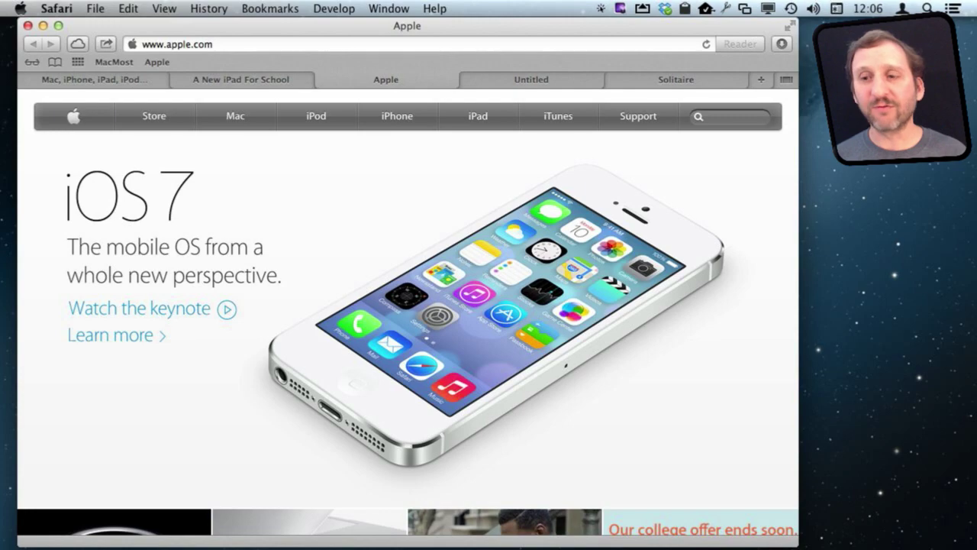
pyautogui.press('super+shift+bracketright')
pyautogui.press('super+shift+bracketleft')
pyautogui.press('super+shift+bracketleft')
pyautogui.press('super+shift+bracketleft')
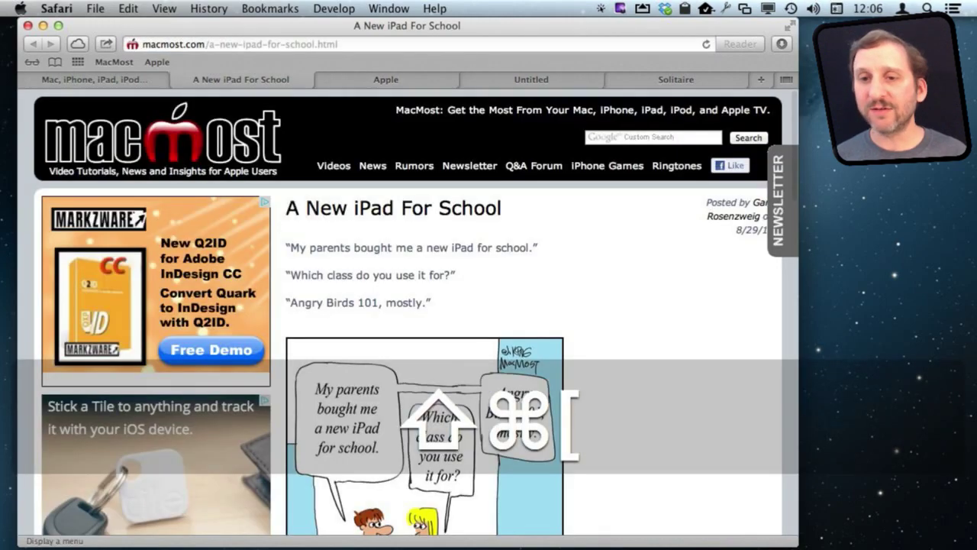
pyautogui.press('super+shift+bracketright')
pyautogui.press('super+shift+bracketright')
pyautogui.press('super+shift+bracketright')
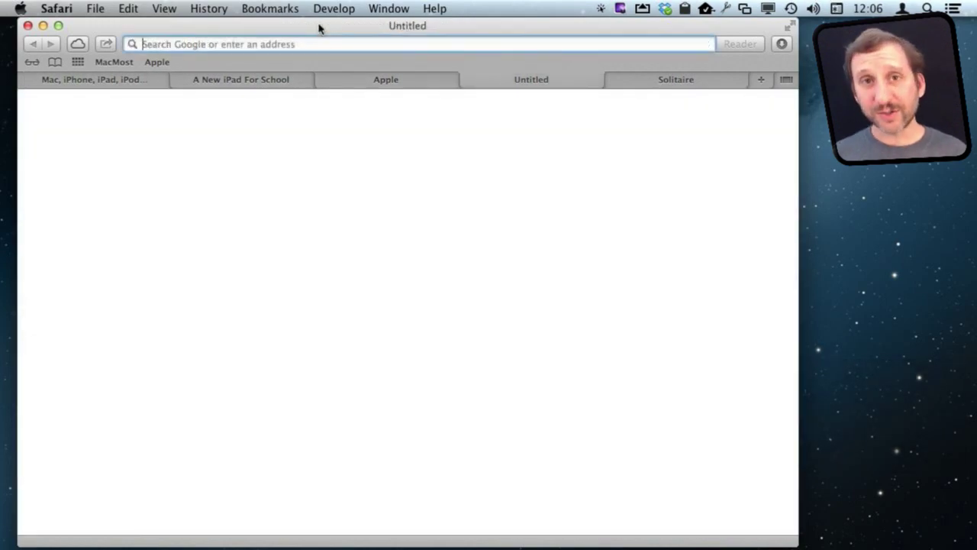
pyautogui.click(786, 81)
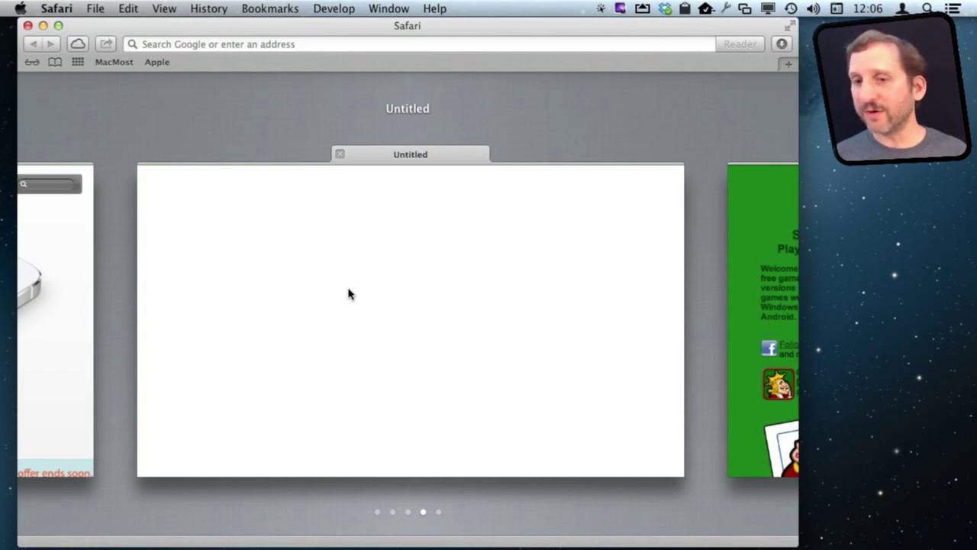
# Swipe through the tab previews and open the A New iPad For School tab.
pyautogui.hscroll(-5, 348, 294)
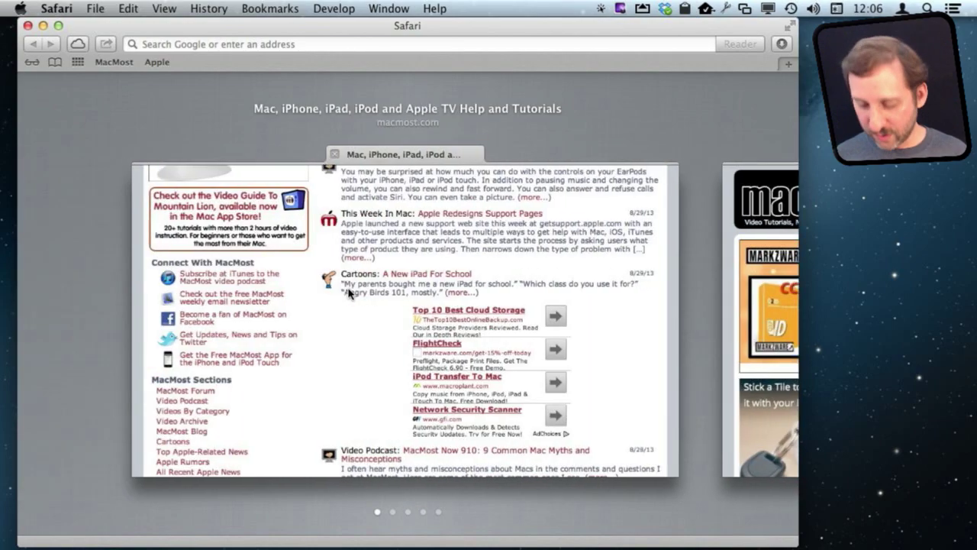
pyautogui.hscroll(4, 348, 294)
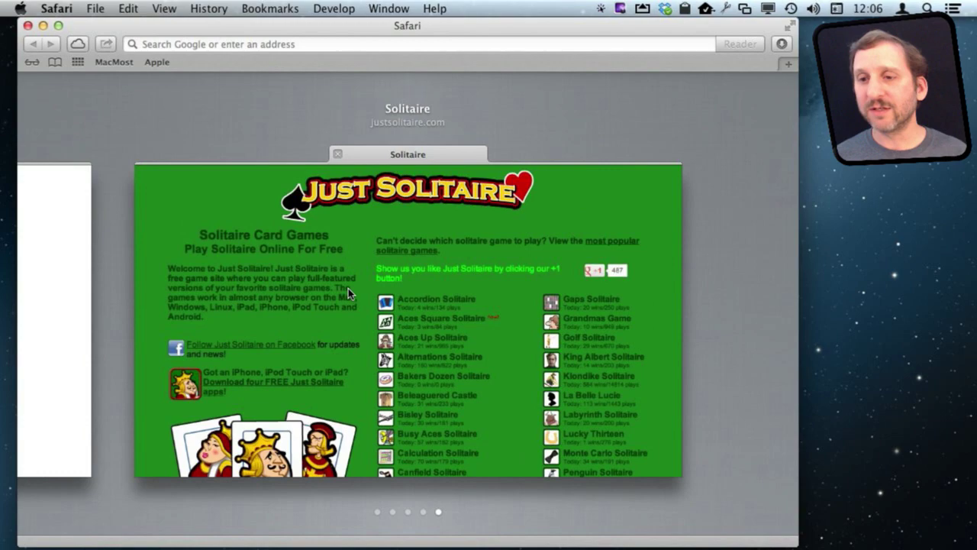
pyautogui.hscroll(-6, 348, 294)
pyautogui.hscroll(-2, 348, 294)
pyautogui.hscroll(2, 348, 294)
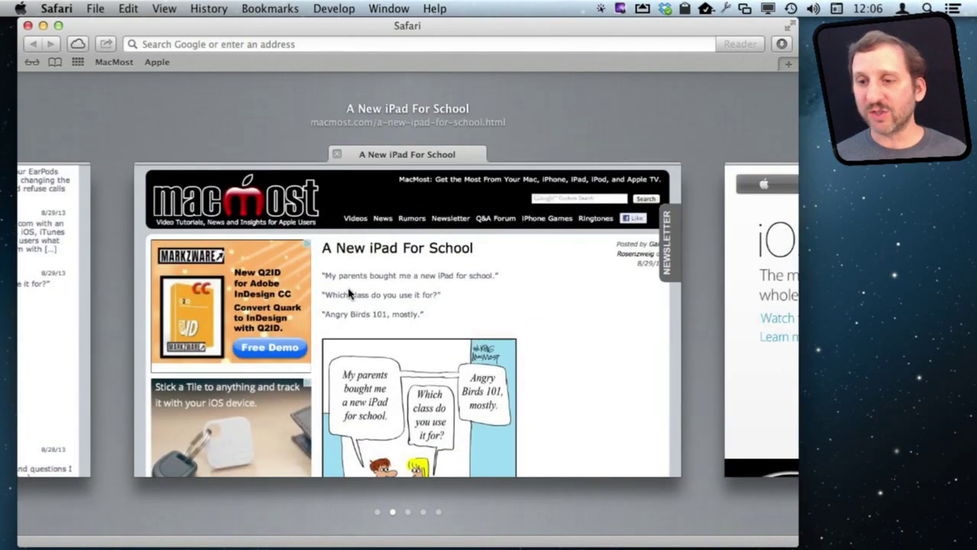
pyautogui.click(348, 294)
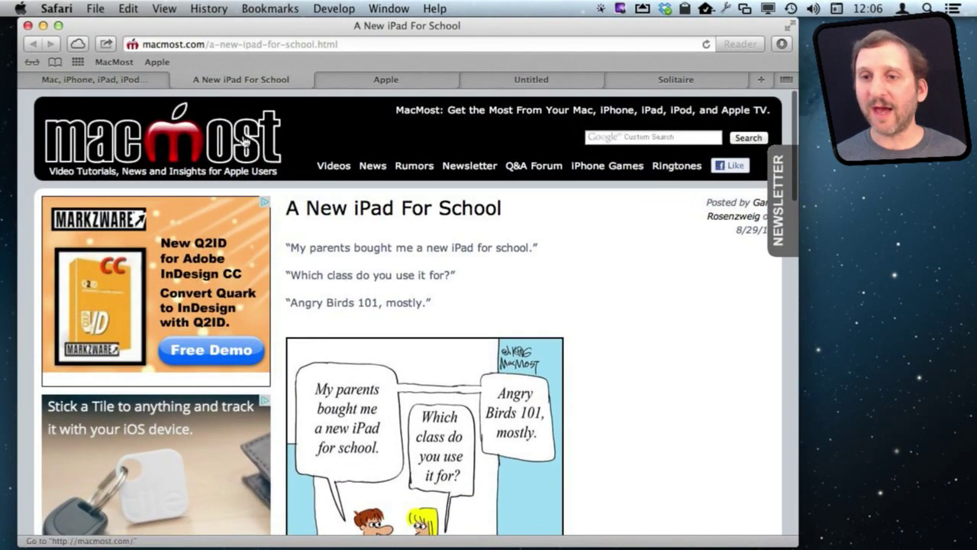
# Reopen the tab overview with Shift+Cmd+\, scroll to Solitaire, and open it full-window.
pyautogui.click(164, 8)
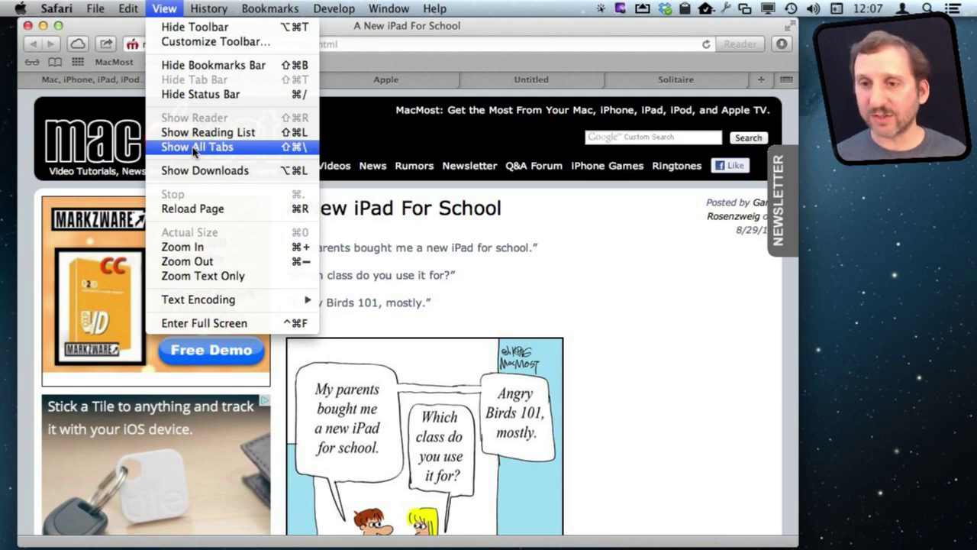
pyautogui.click(164, 8)
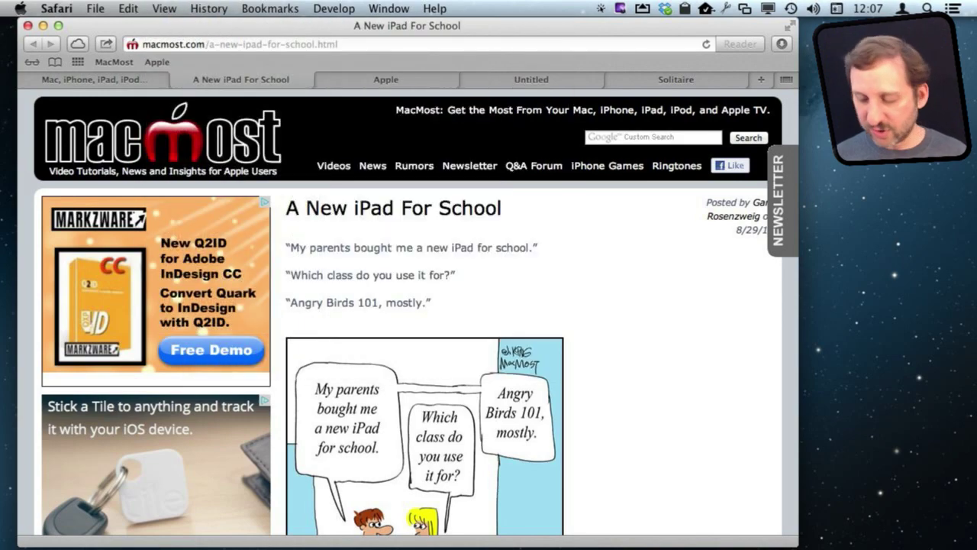
pyautogui.press('super+shift+backslash')
pyautogui.hscroll(5, 407, 320)
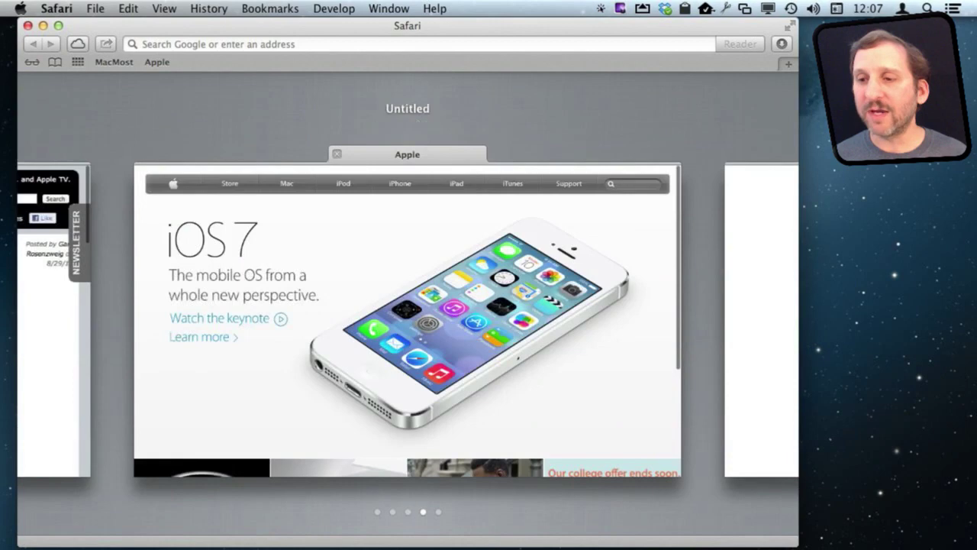
pyautogui.hscroll(2, 408, 320)
pyautogui.press('Return')
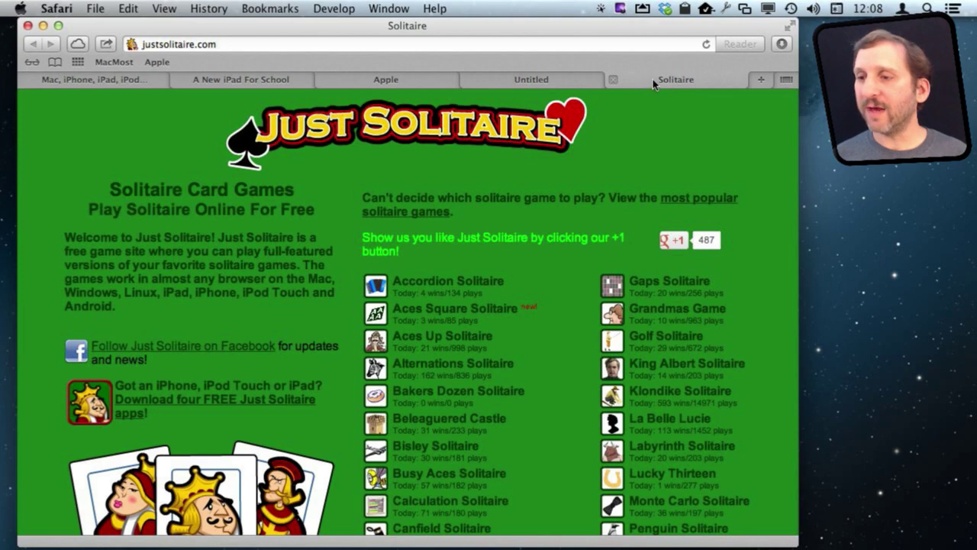
# Close the Solitaire tab, restore it with Cmd+Z, then close both the Solitaire and Untitled tabs.
pyautogui.click(613, 80)
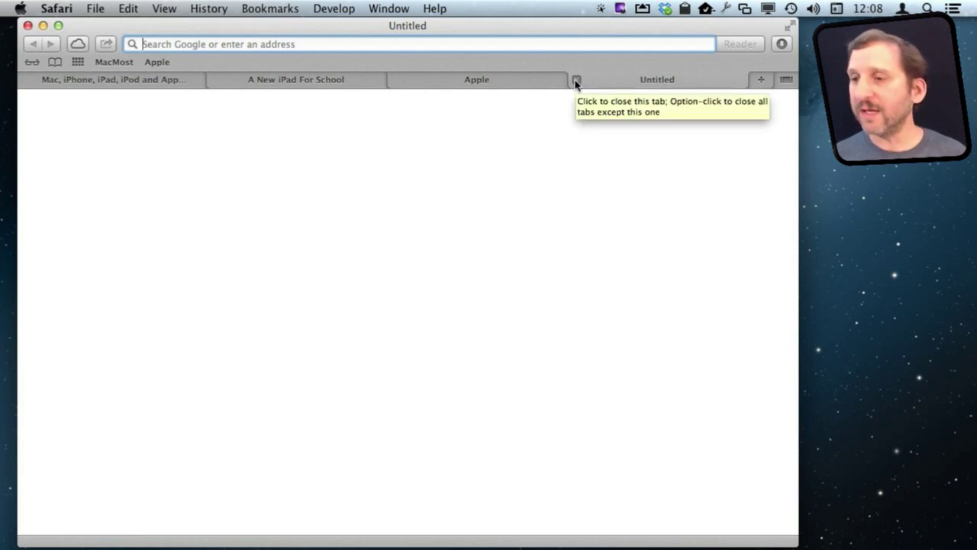
pyautogui.press('super+z')
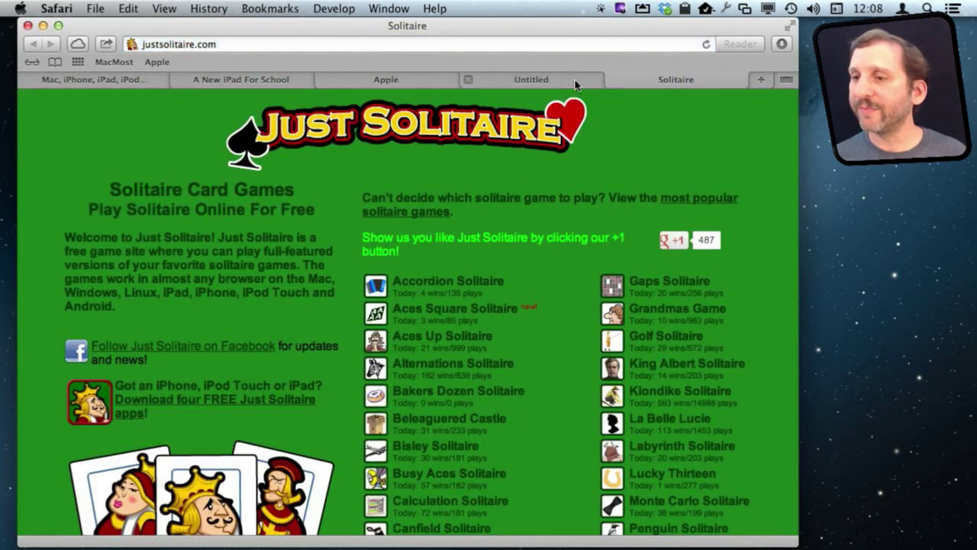
pyautogui.click(613, 80)
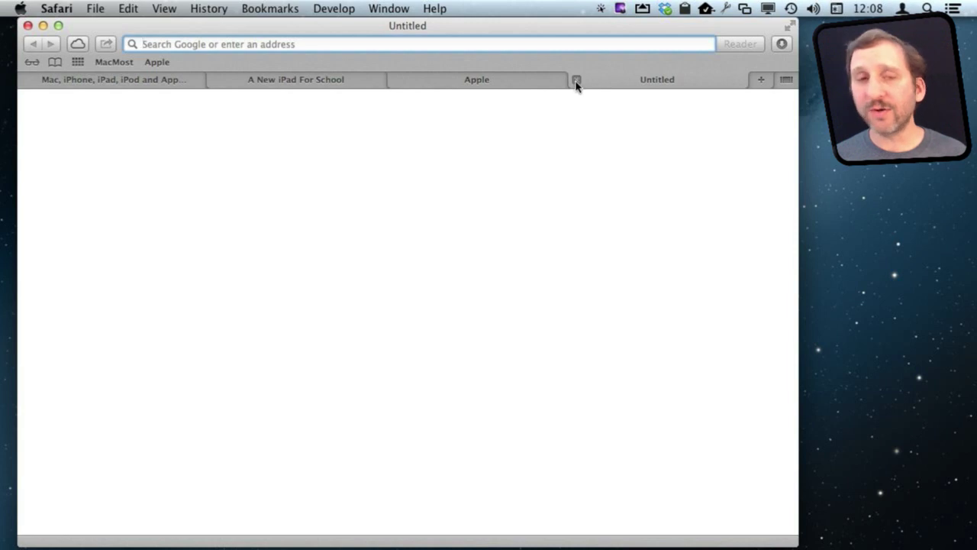
pyautogui.click(576, 81)
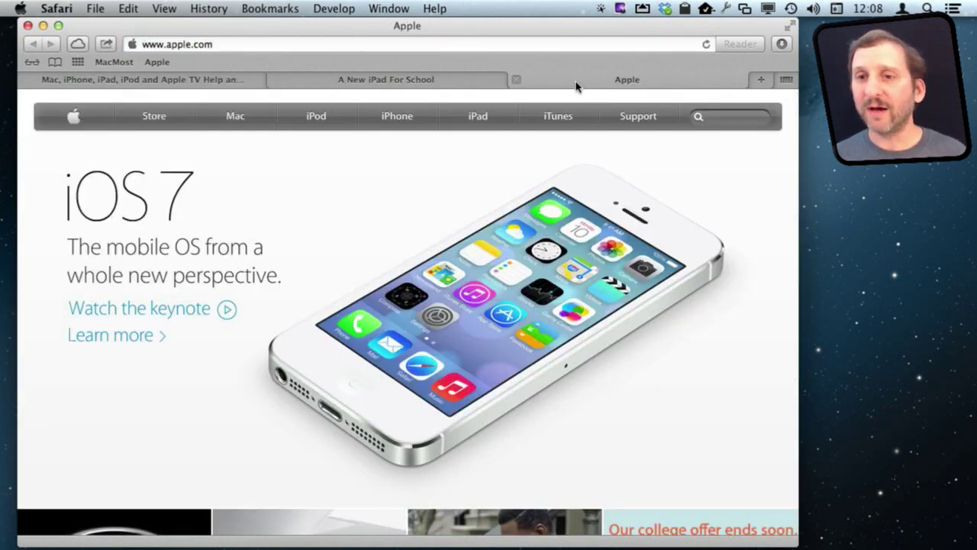
# Reveal Close Other Tabs with Option in the File menu, then keep only the iPad article using ⌥⌘W.
pyautogui.click(127, 9)
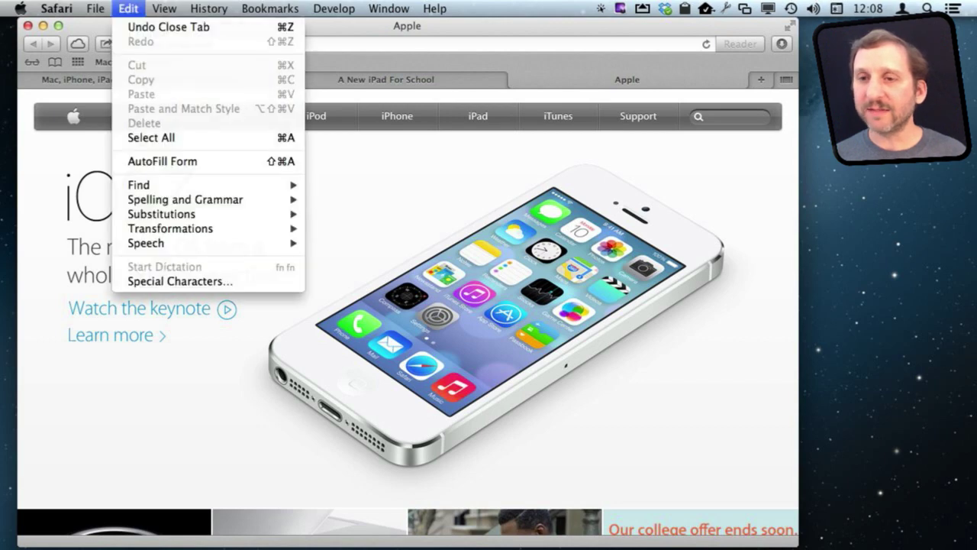
pyautogui.moveTo(164, 9)
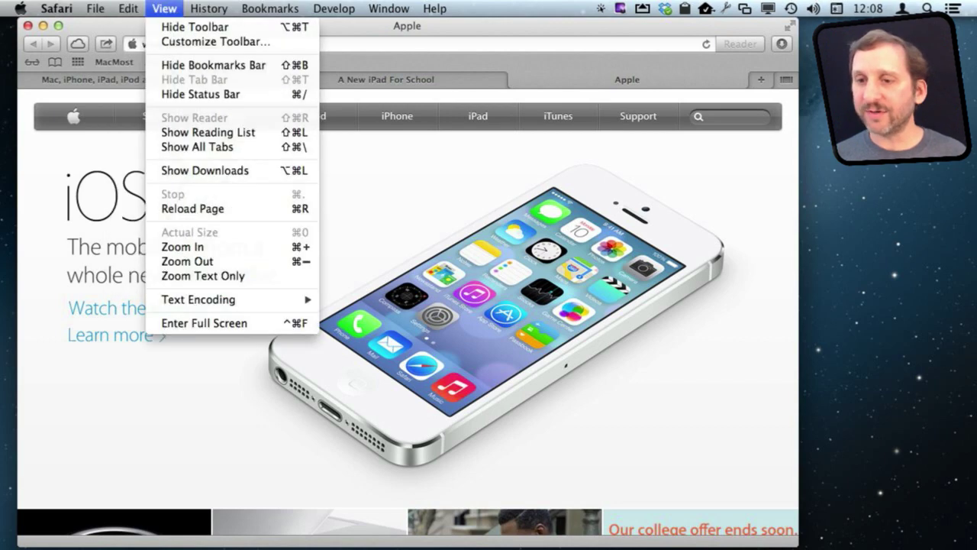
pyautogui.moveTo(95, 8)
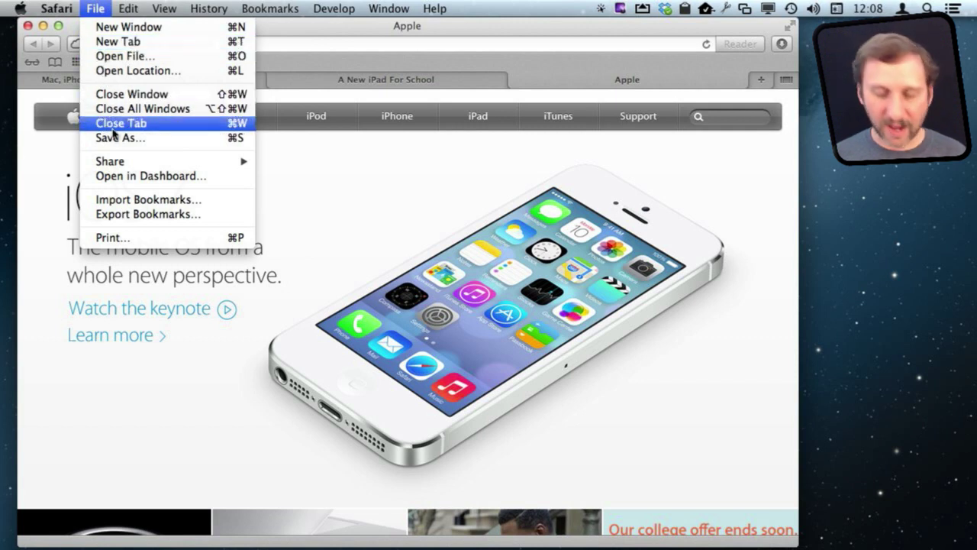
pyautogui.press('alt')
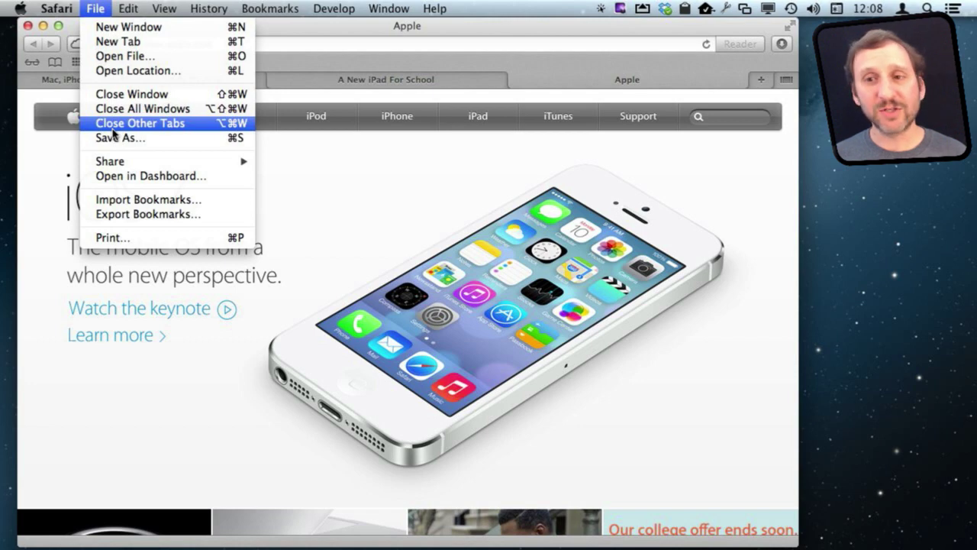
pyautogui.click(57, 157)
pyautogui.click(275, 79)
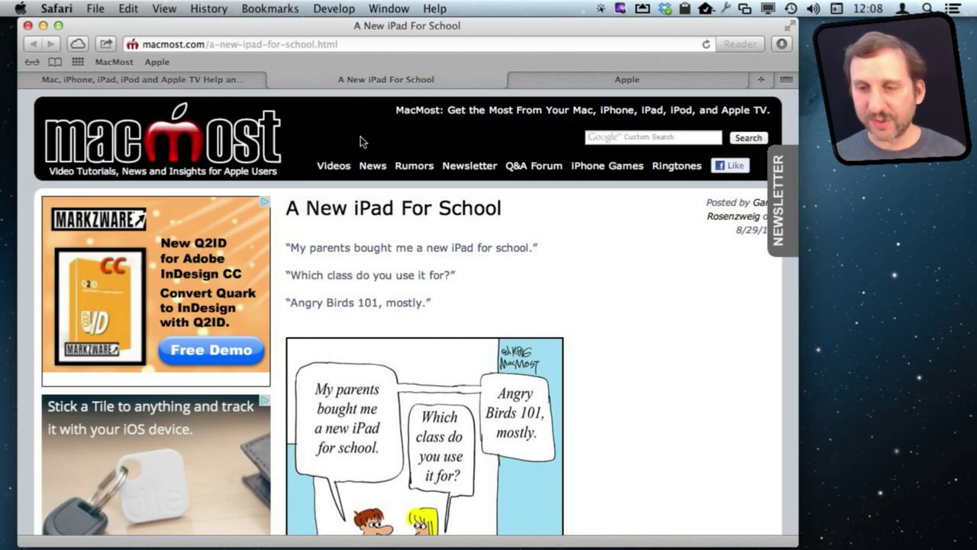
pyautogui.press('alt+super+w')
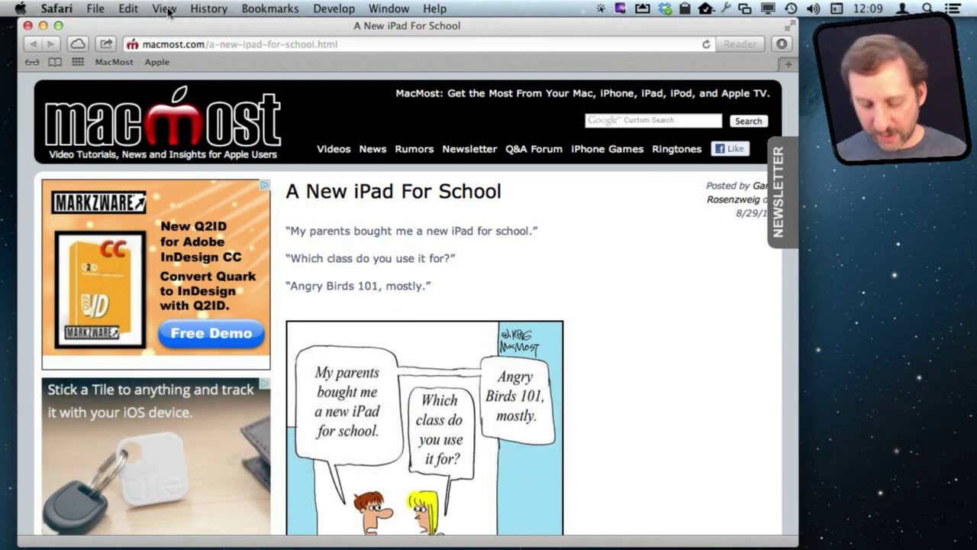
# Open a second window, move it down-right, and load Apple and MacMost in two tabs.
pyautogui.press('super+n')
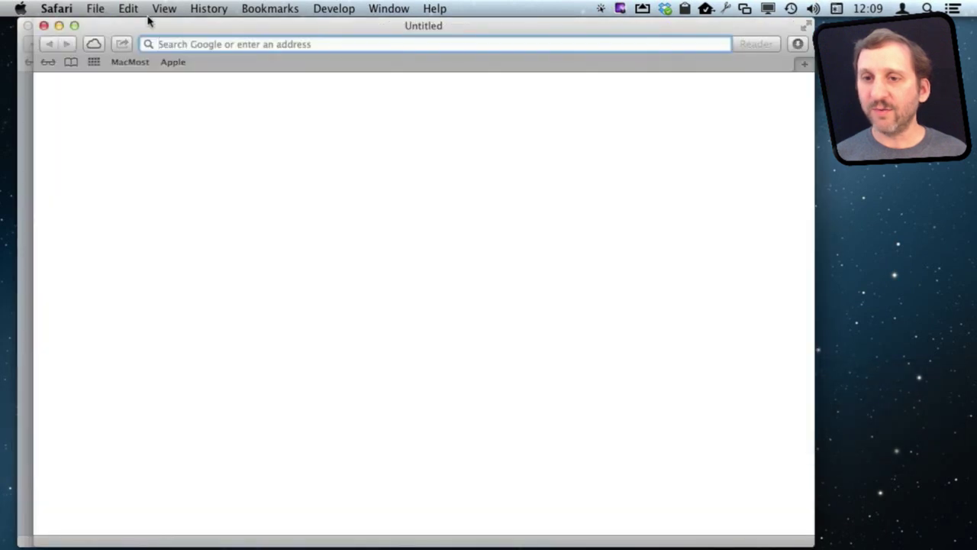
pyautogui.moveTo(144, 28); pyautogui.dragTo(277, 130)
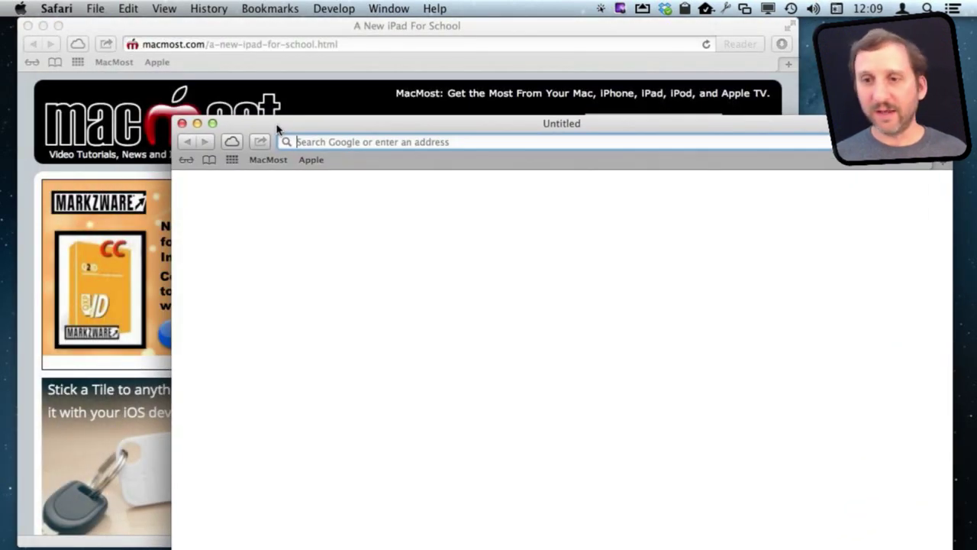
pyautogui.click(311, 160)
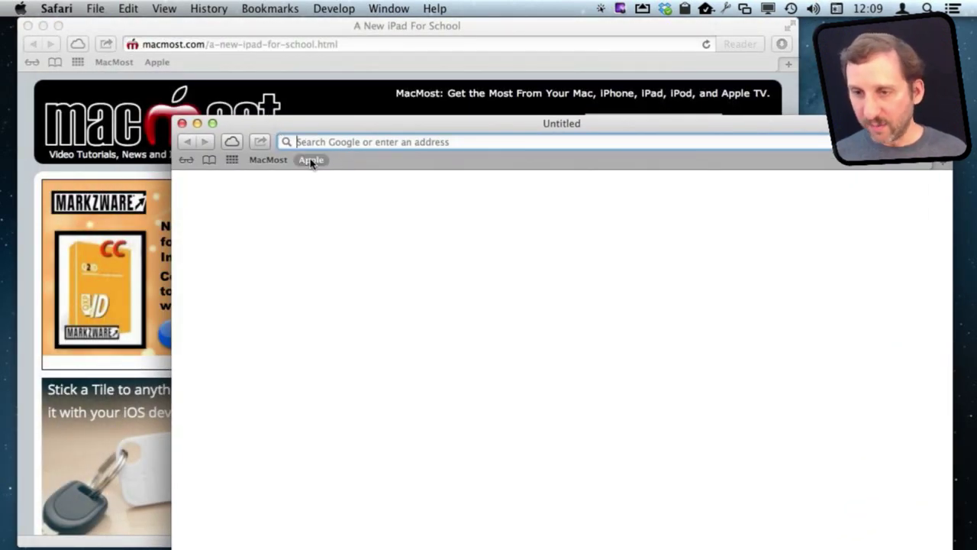
pyautogui.keyDown('super'); pyautogui.click(269, 160); pyautogui.keyUp('super')
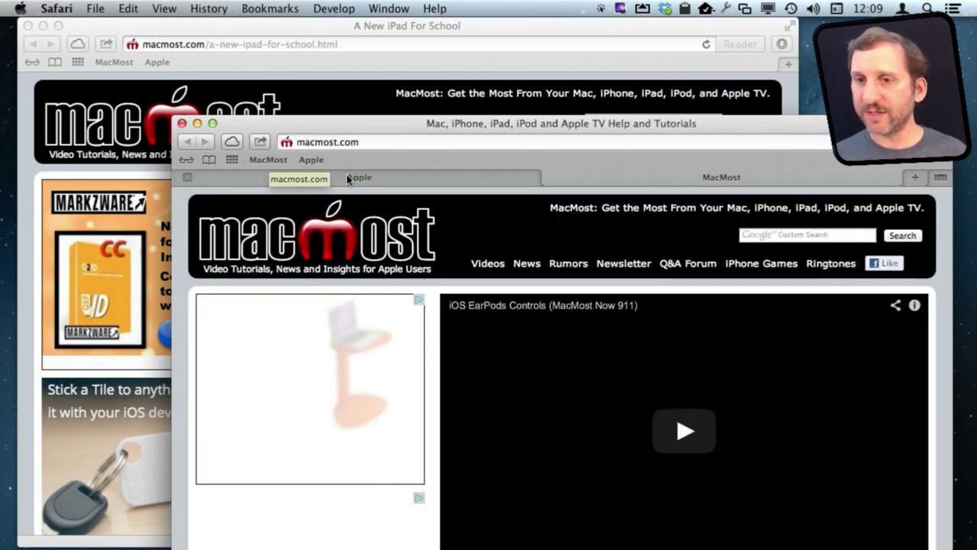
# Open justsolitaire.com in a new tab of the iPad window, drag it into the second window, then close that window.
pyautogui.click(258, 34)
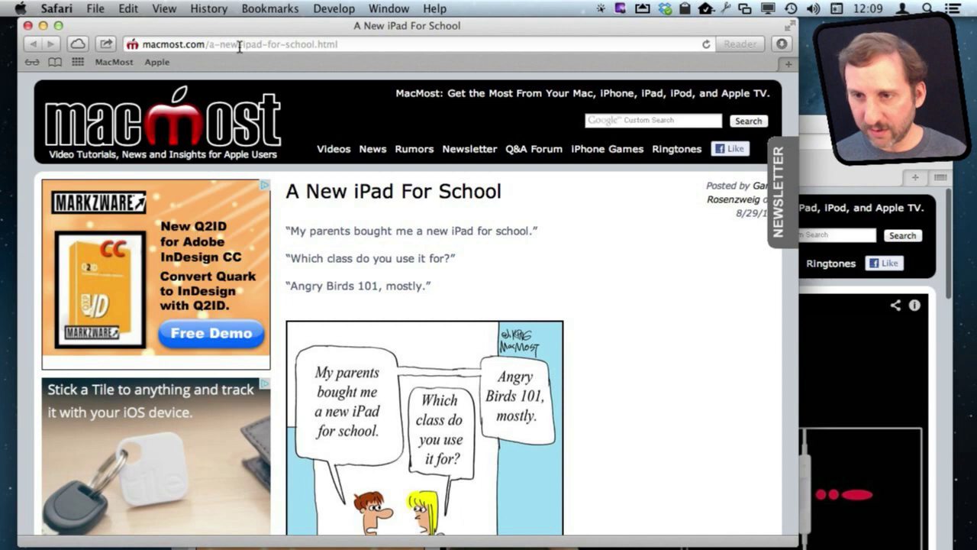
pyautogui.press('super+t')
pyautogui.write('justsolitaire.com')
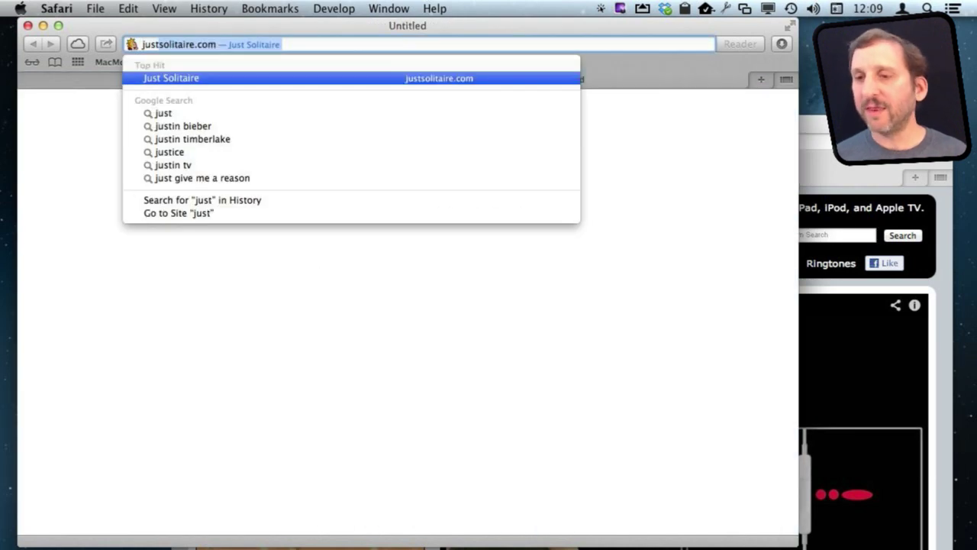
pyautogui.press('Return')
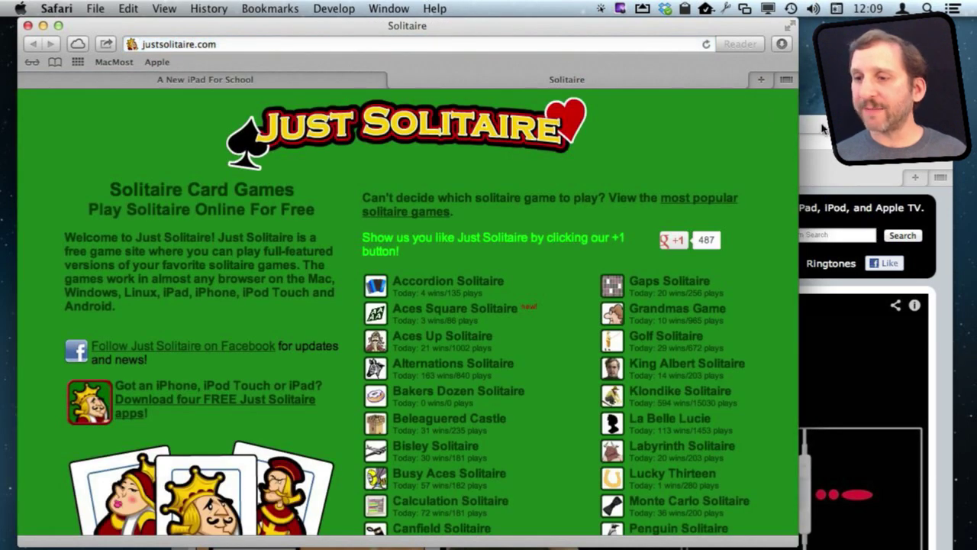
pyautogui.click(822, 128)
pyautogui.click(527, 83)
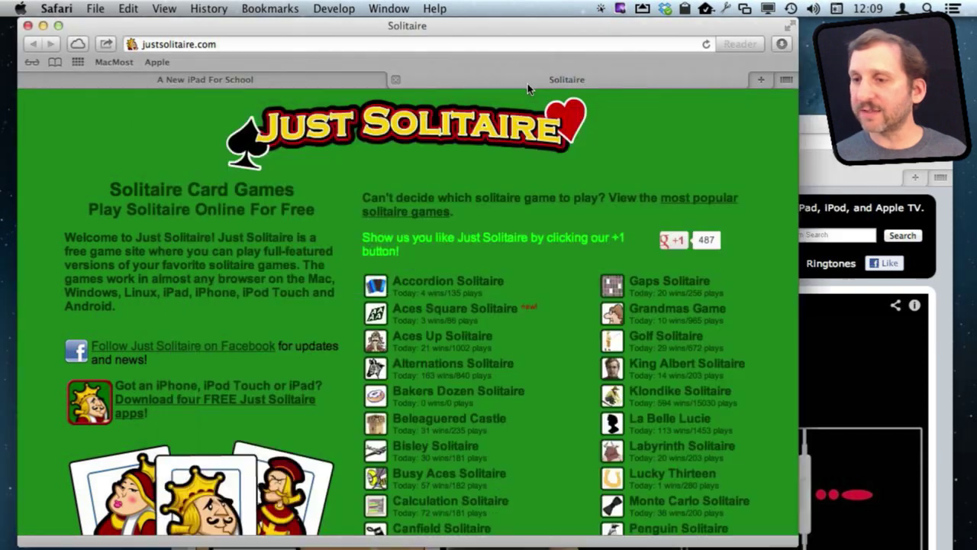
pyautogui.moveTo(527, 83); pyautogui.dragTo(863, 359)
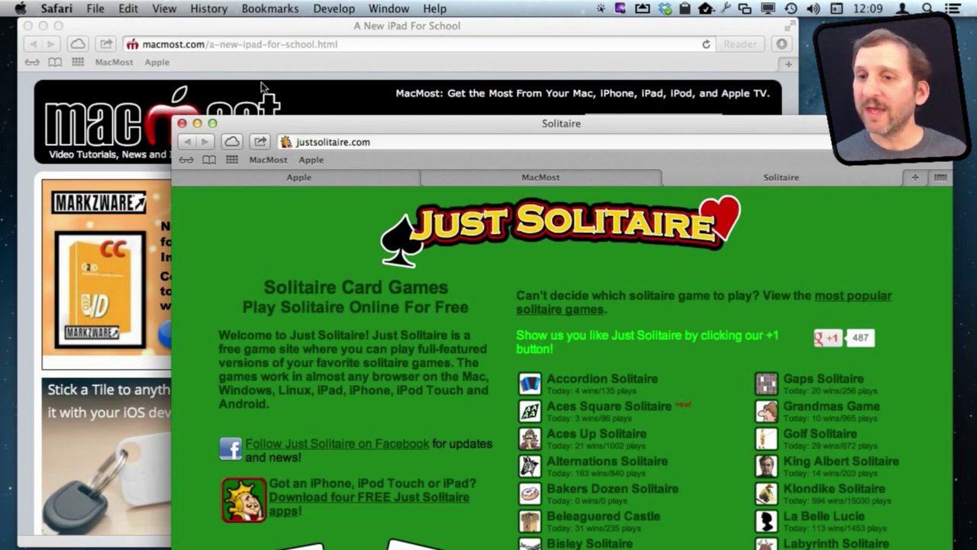
pyautogui.click(181, 123)
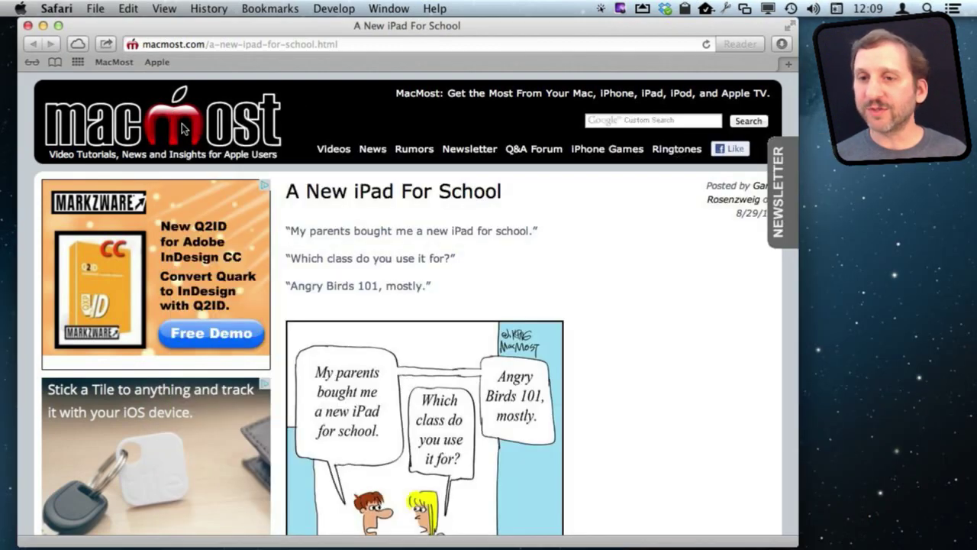
# Open the Apple bookmark in a new tab, tear it off into its own window, and reposition it.
pyautogui.keyDown('super'); pyautogui.click(160, 64); pyautogui.keyUp('super')
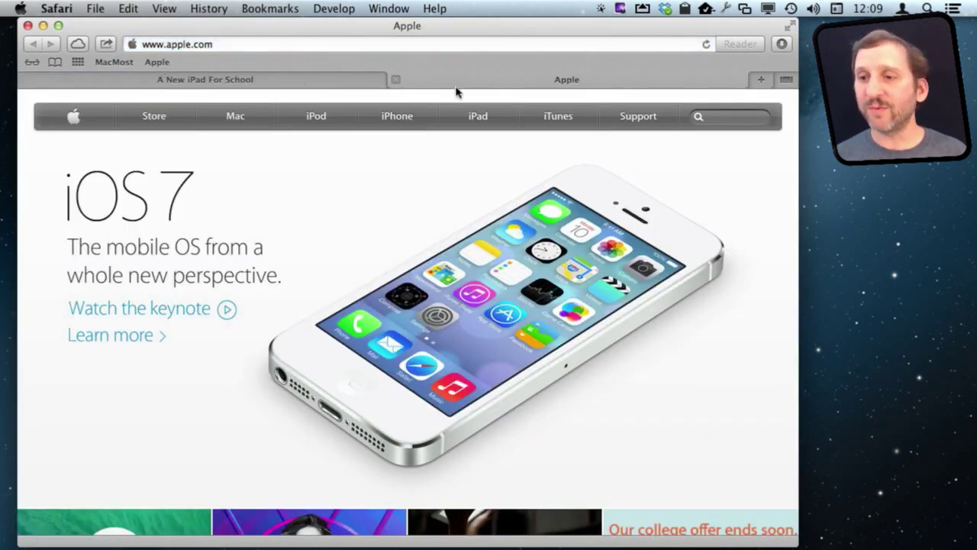
pyautogui.moveTo(519, 79); pyautogui.dragTo(886, 371)
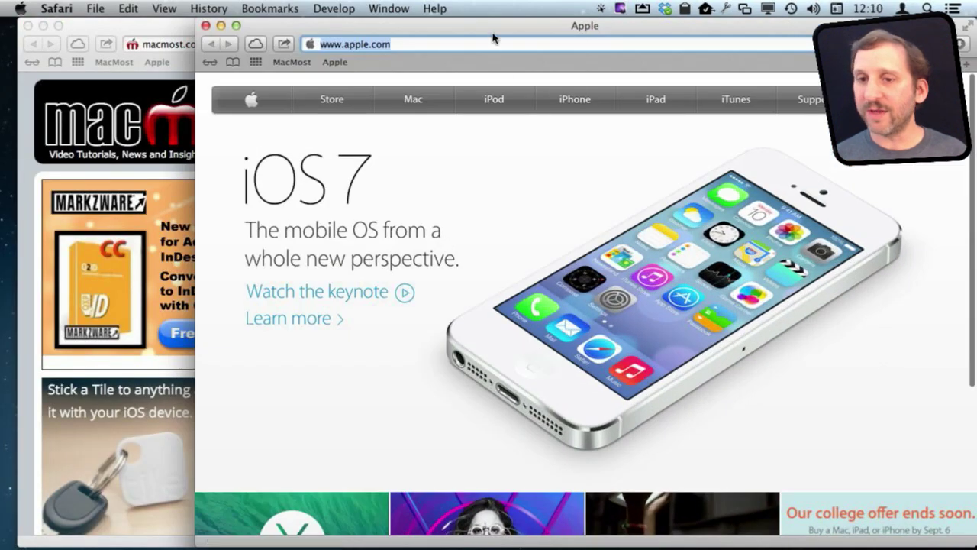
pyautogui.moveTo(493, 33); pyautogui.dragTo(480, 168)
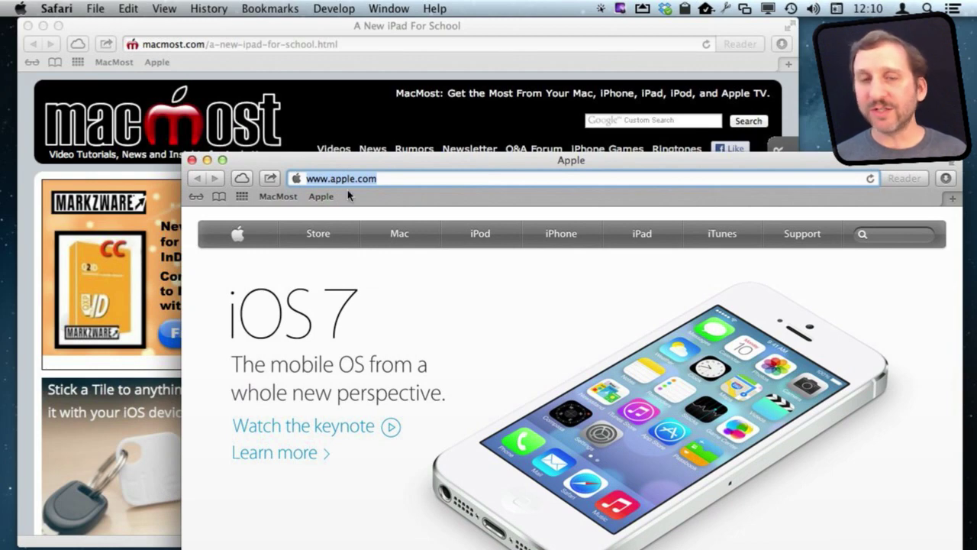